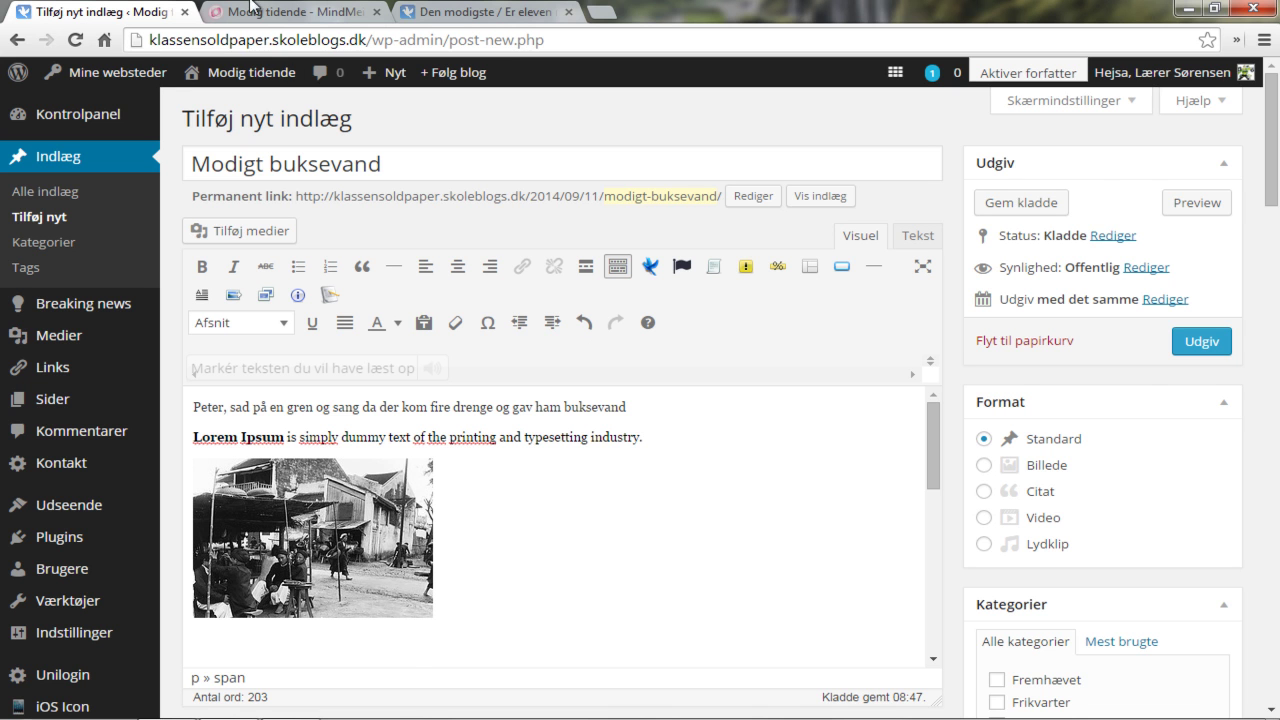
# Check the Modig tidende mind map in MindMeister and assign the draft post in WordPress to the categories Frikvarter and Fremhævet.
pyautogui.click(300, 12)
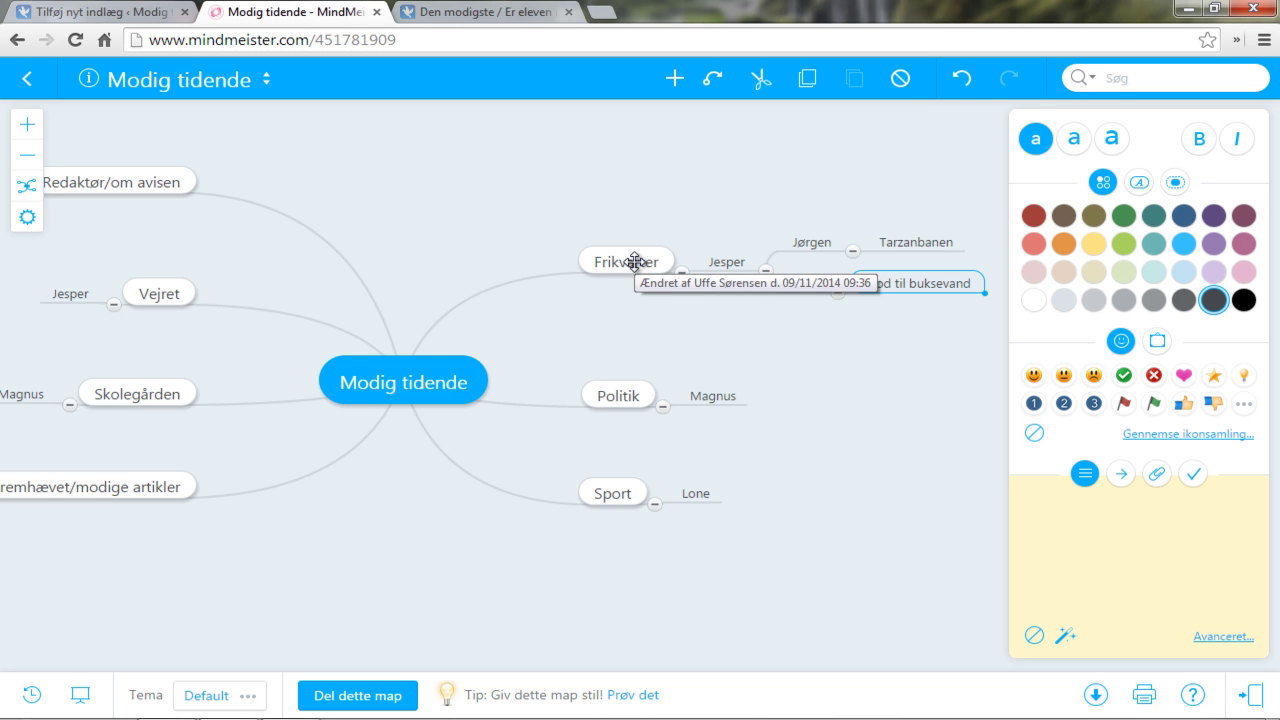
pyautogui.click(131, 15)
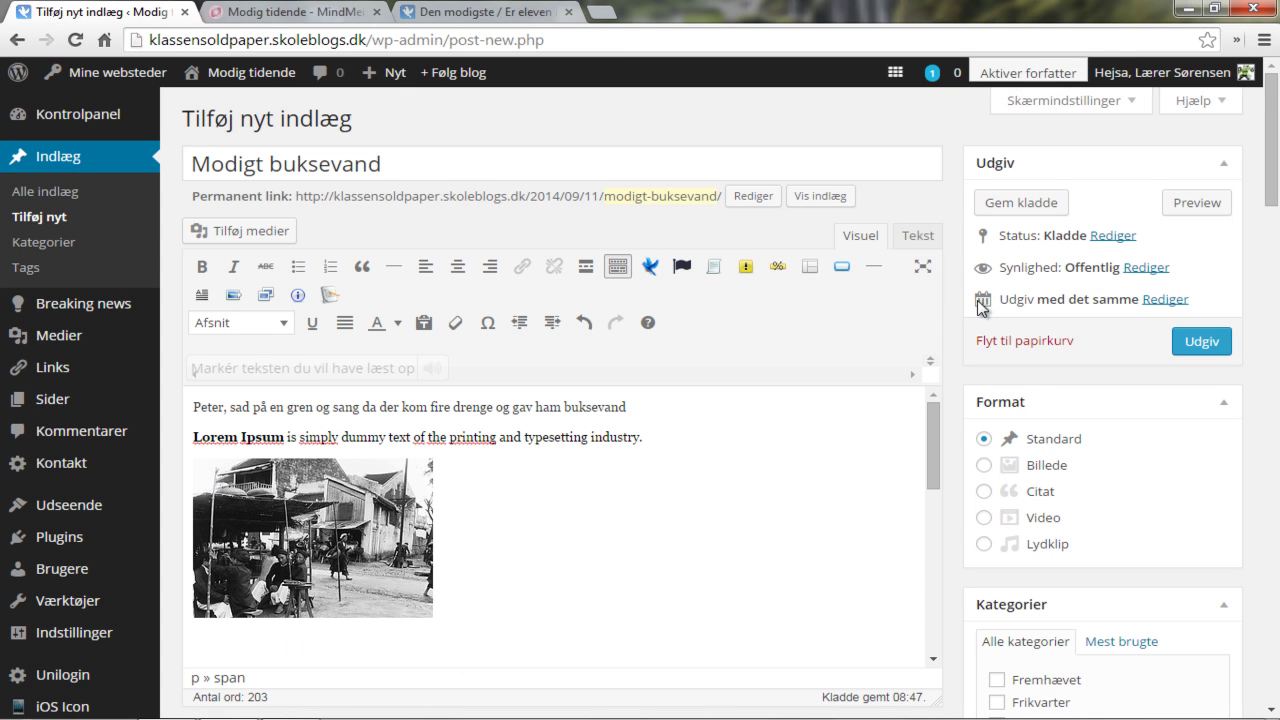
pyautogui.scroll(-2, 956, 310)
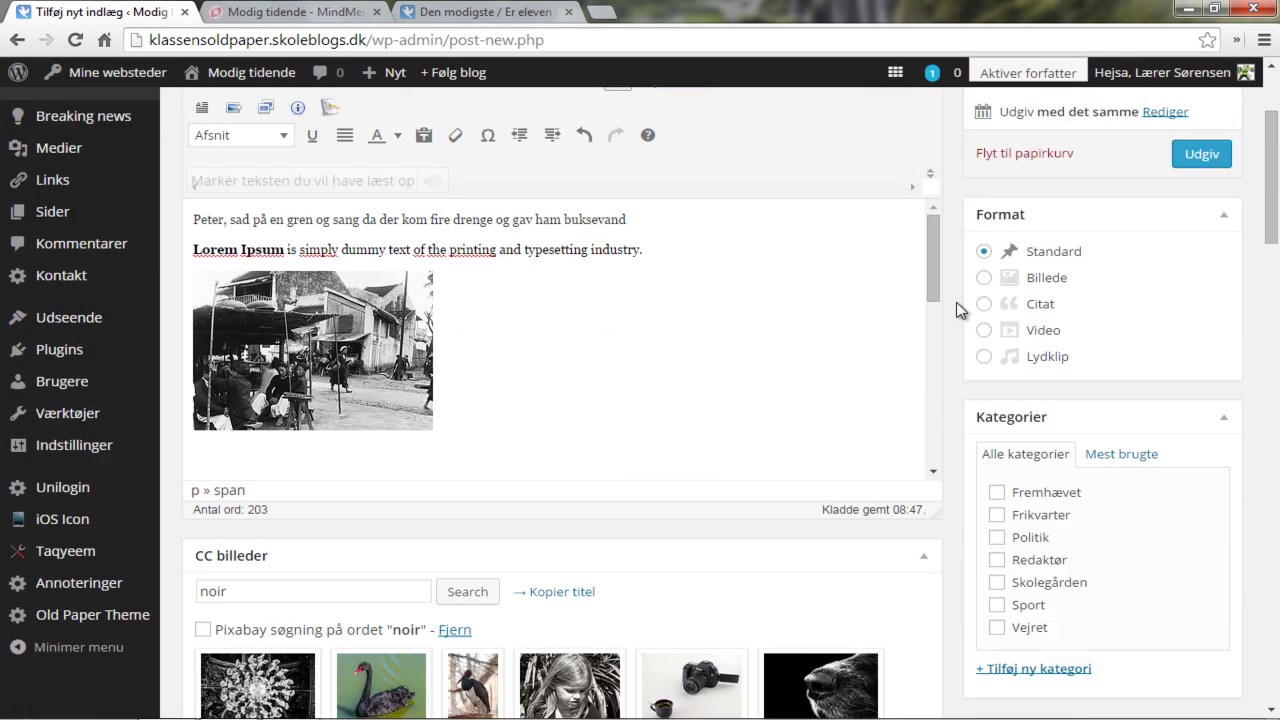
pyautogui.scroll(-2, 956, 310)
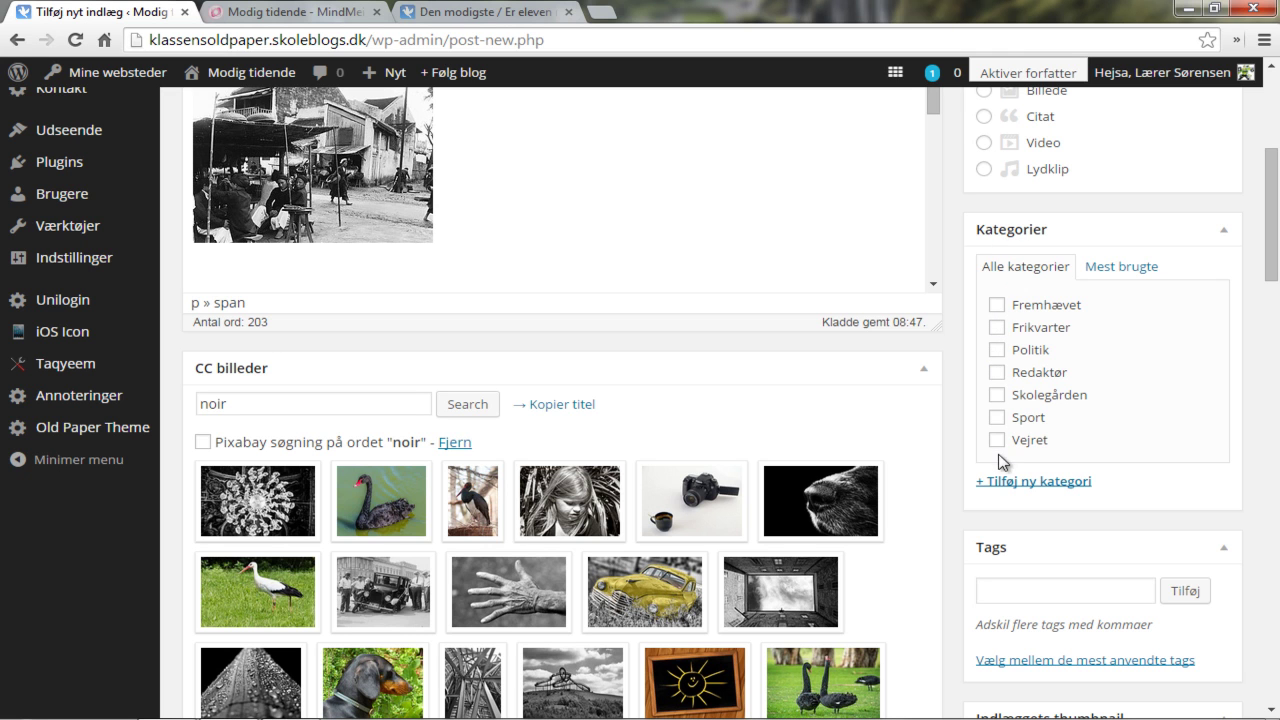
pyautogui.click(997, 329)
pyautogui.click(996, 306)
# Examine the category line and the tags of the published article "Er eleven modig?" on the Den modigste site.
pyautogui.scroll(-3, 957, 346)
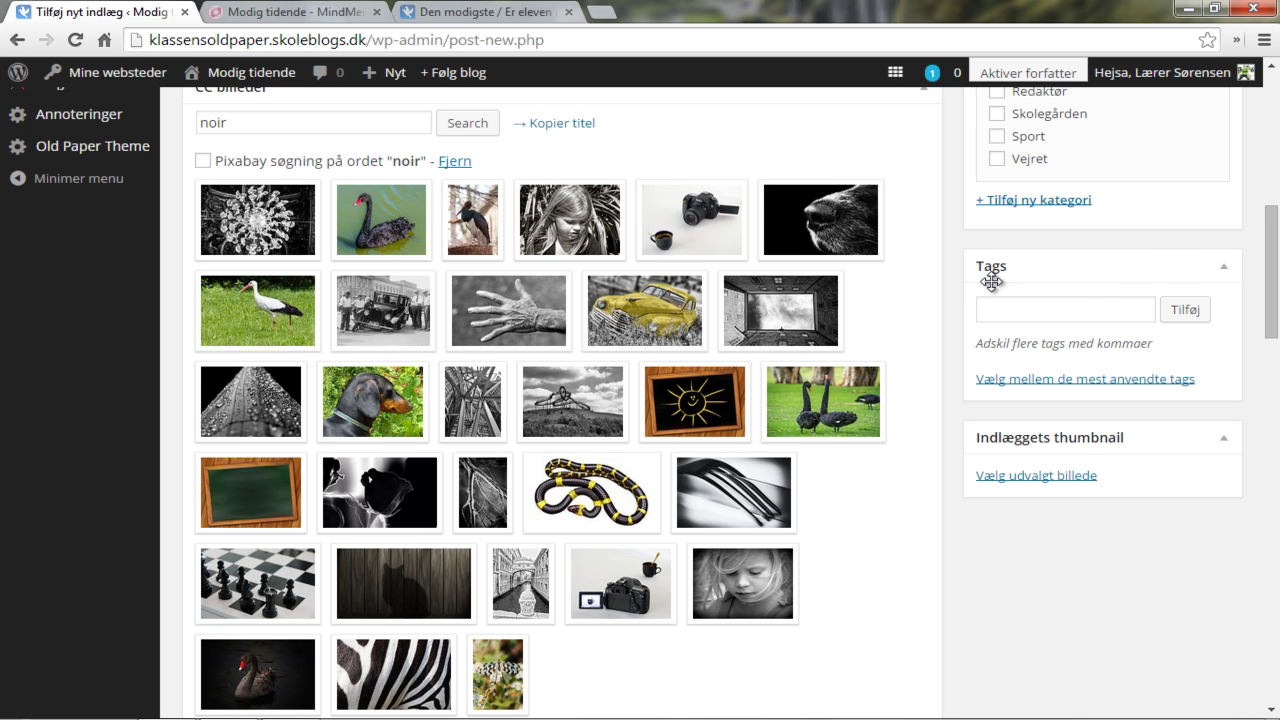
pyautogui.click(508, 13)
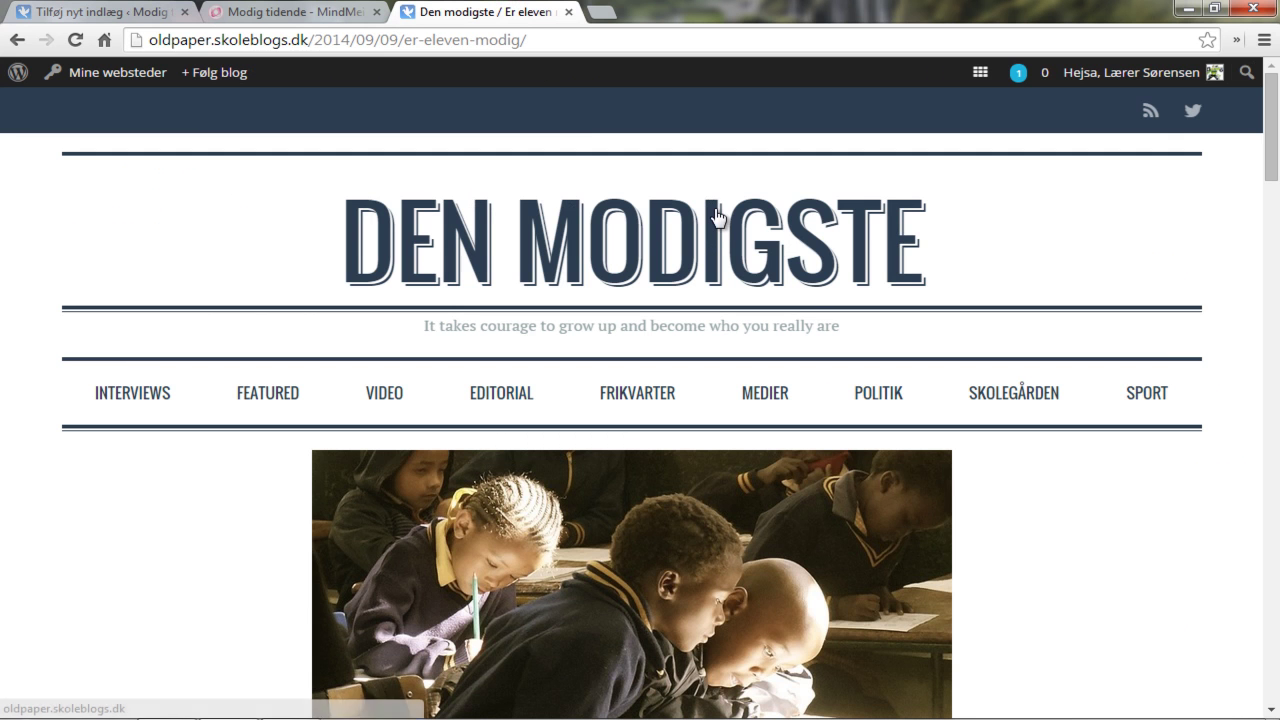
pyautogui.scroll(-2, 497, 338)
pyautogui.scroll(-2, 497, 338)
pyautogui.scroll(-3, 380, 357)
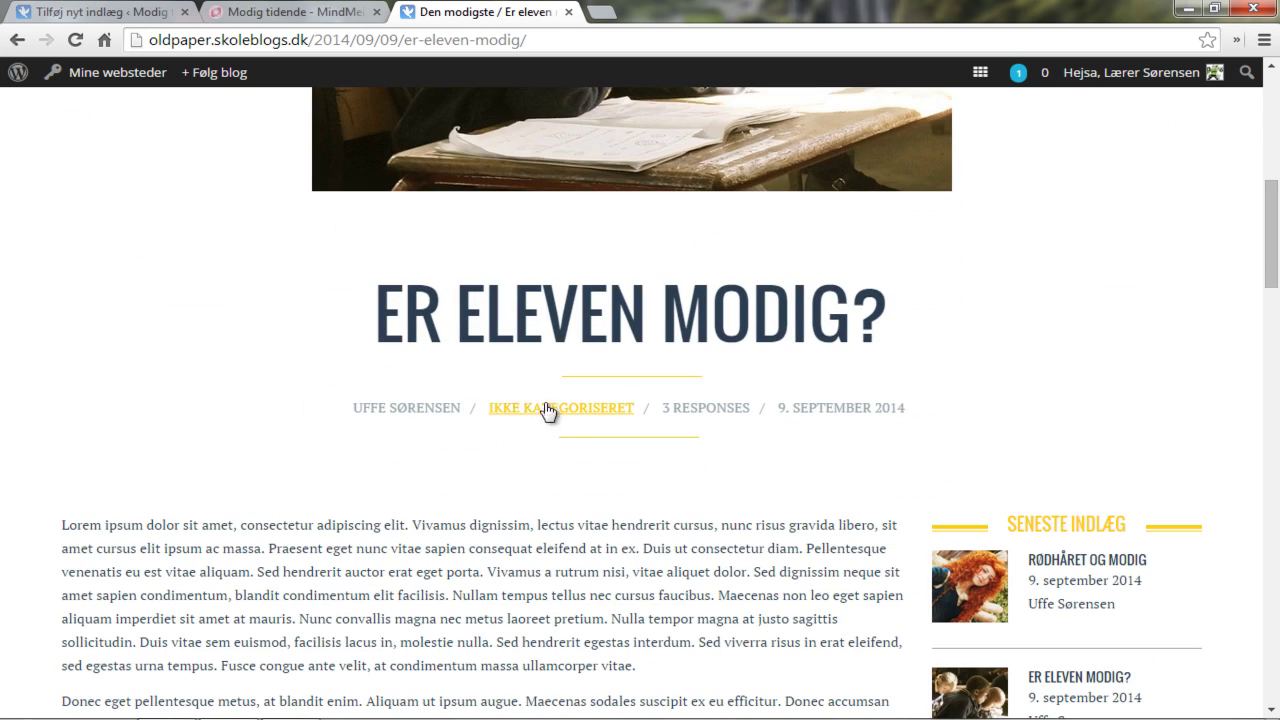
pyautogui.scroll(-6, 584, 407)
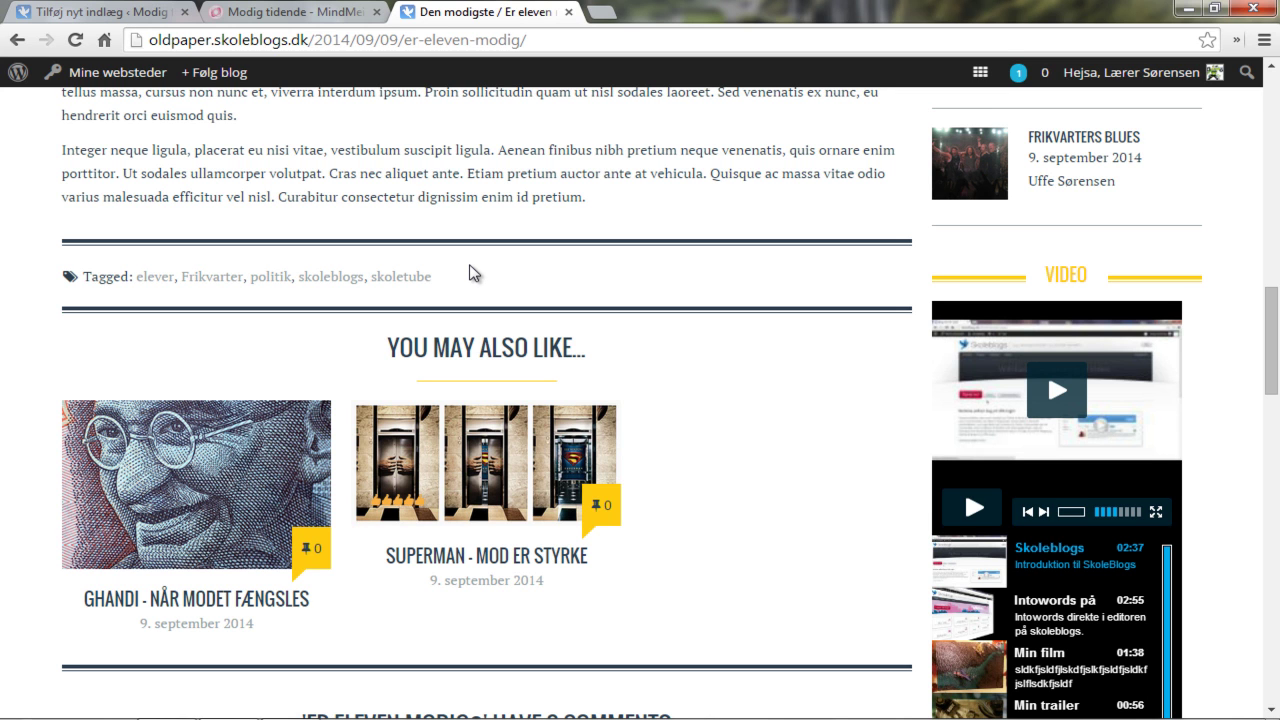
# Switch to the MindMeister map and add a main topic named Indland to the central topic Modig tidende.
pyautogui.click(297, 12)
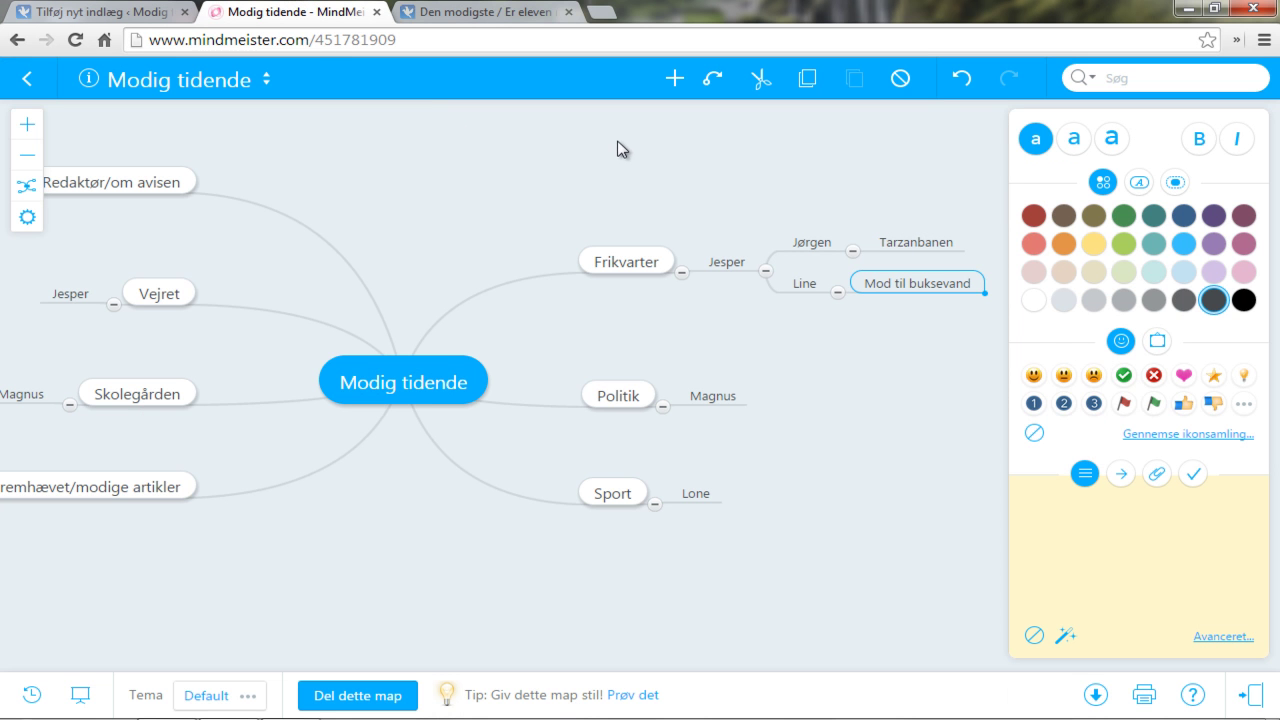
pyautogui.click(448, 369)
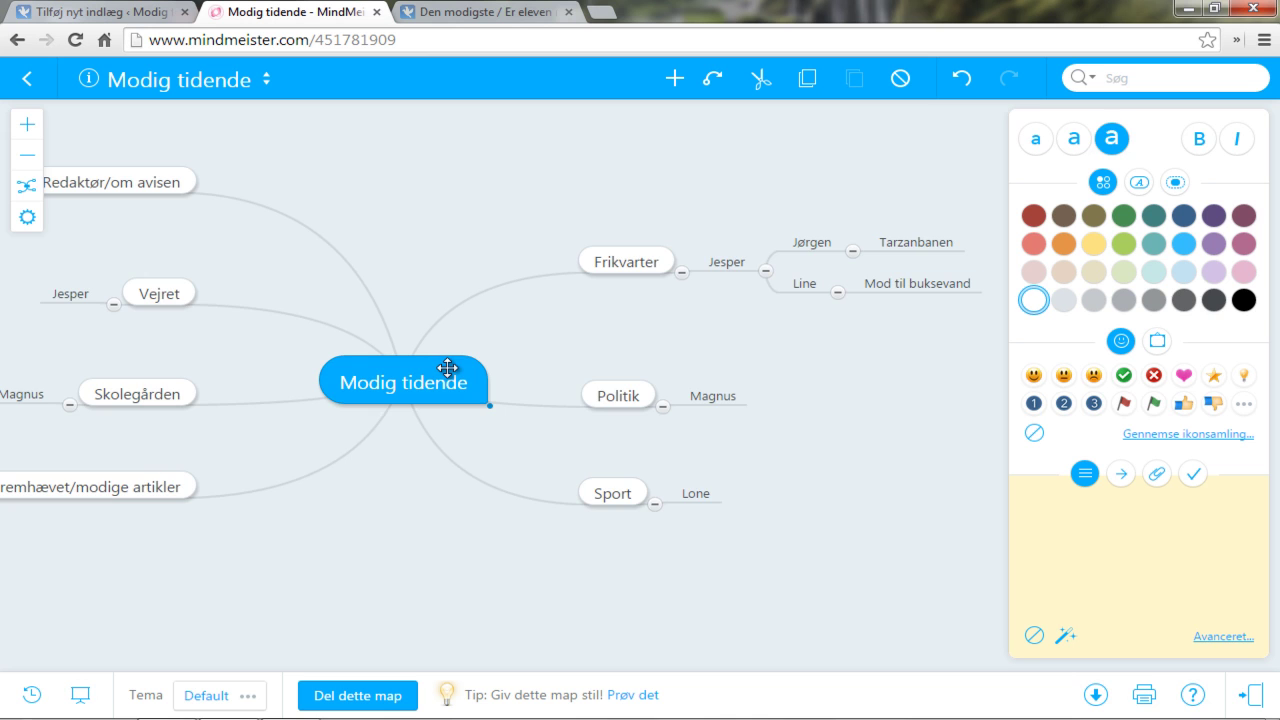
pyautogui.press('Tab')
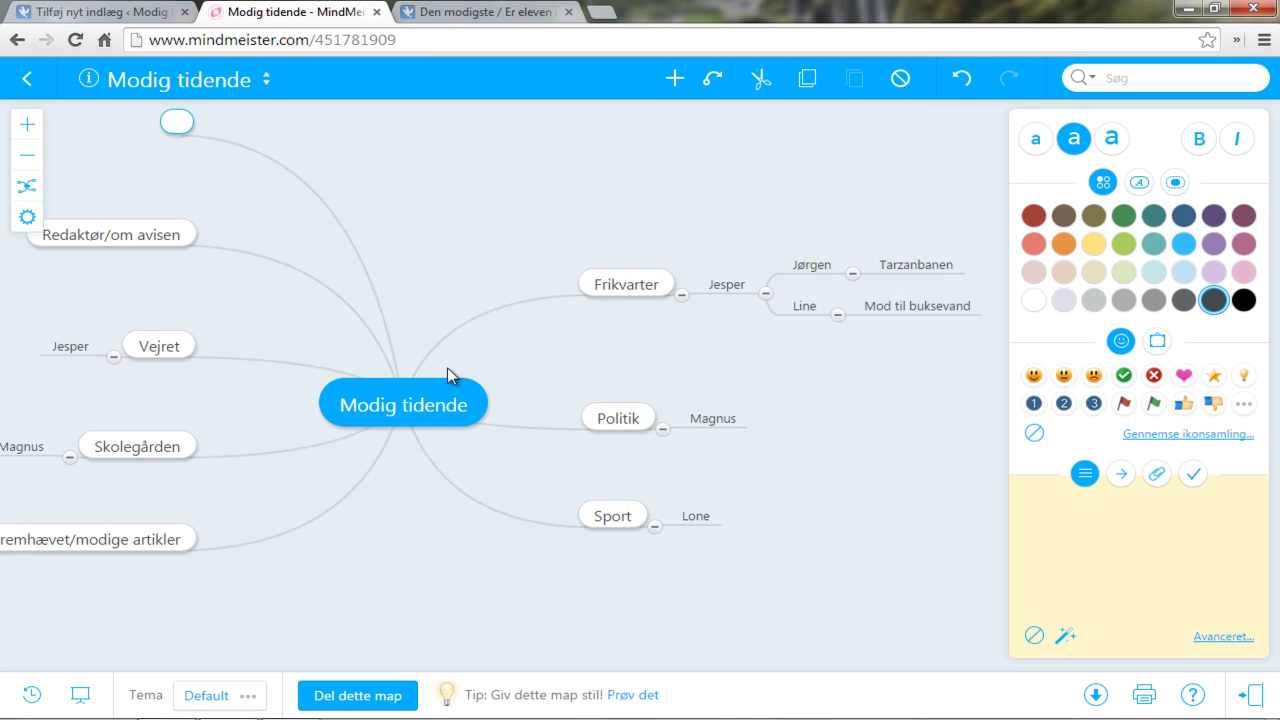
pyautogui.write('Indland')
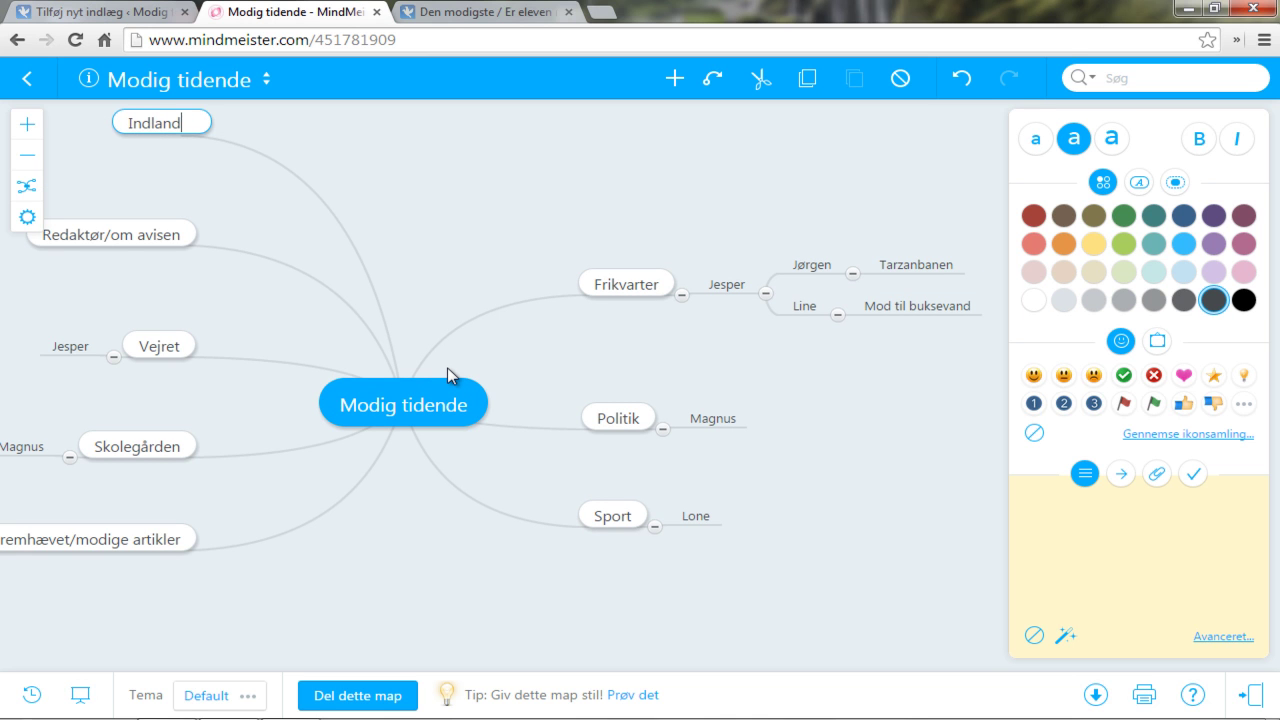
pyautogui.click(398, 218)
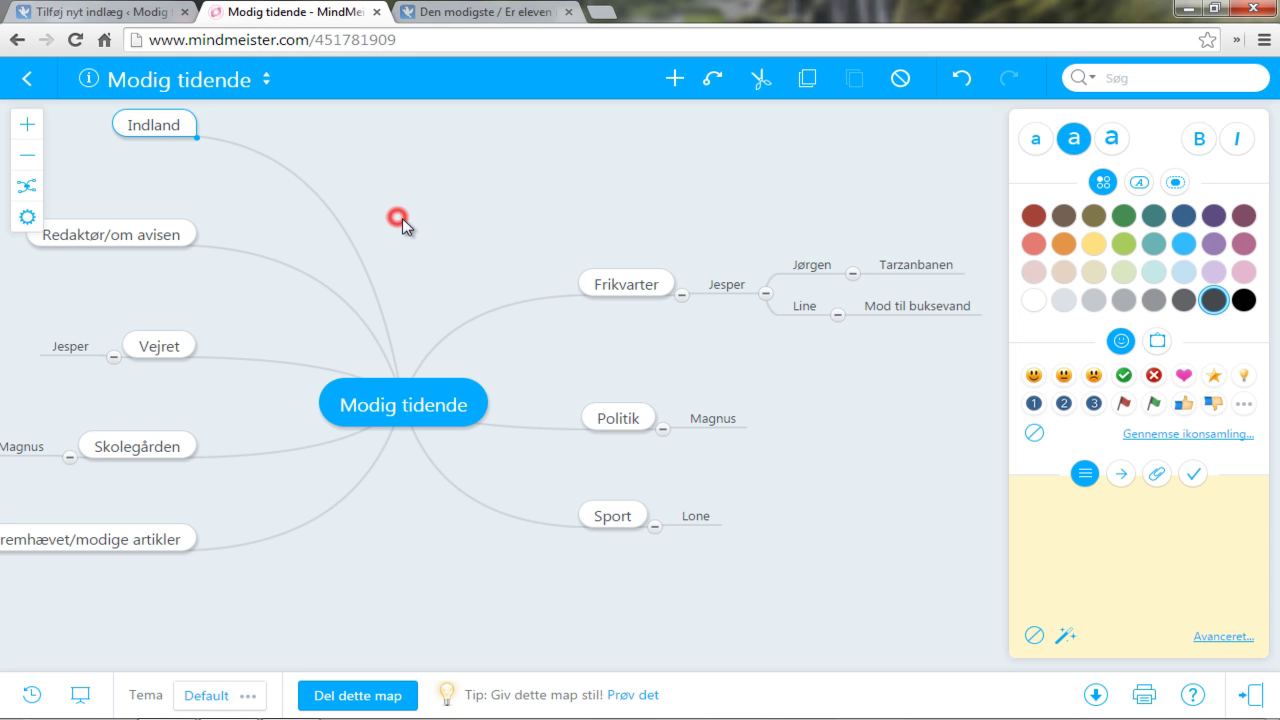
# Add the subtopics lokal, Odense and kultur under the Indland topic.
pyautogui.moveTo(398, 192); pyautogui.dragTo(577, 306)
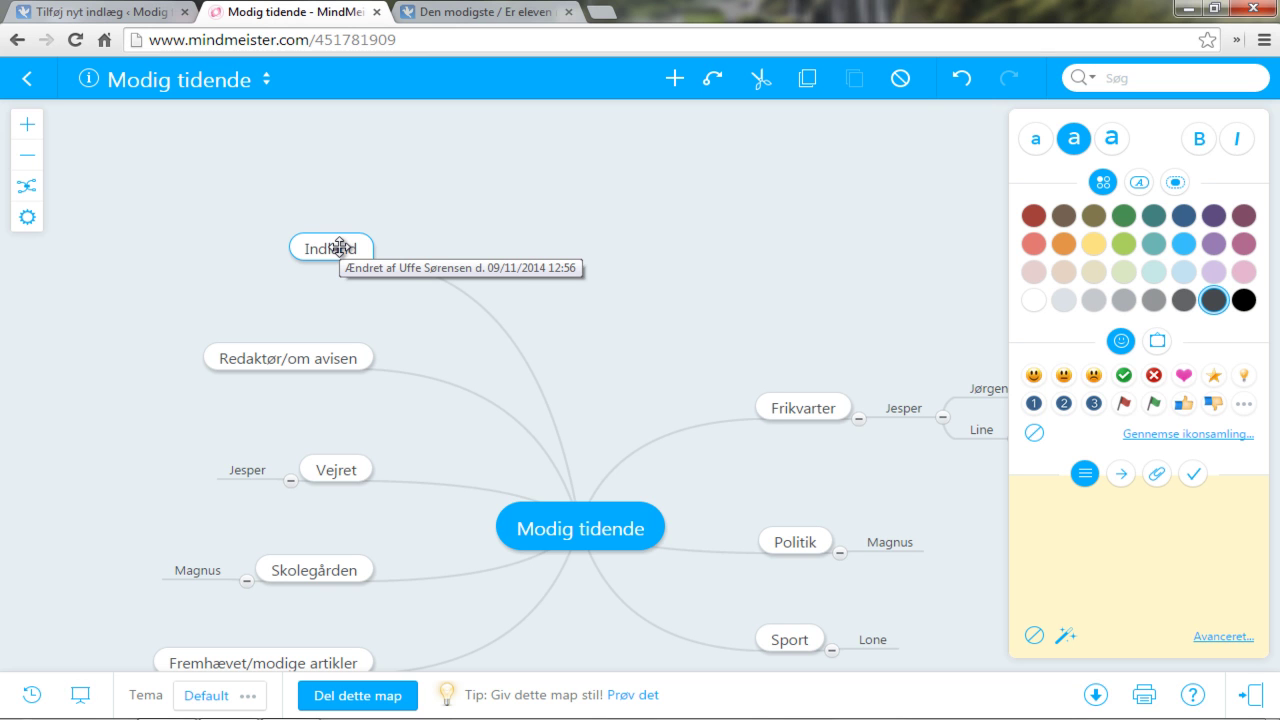
pyautogui.press('Tab')
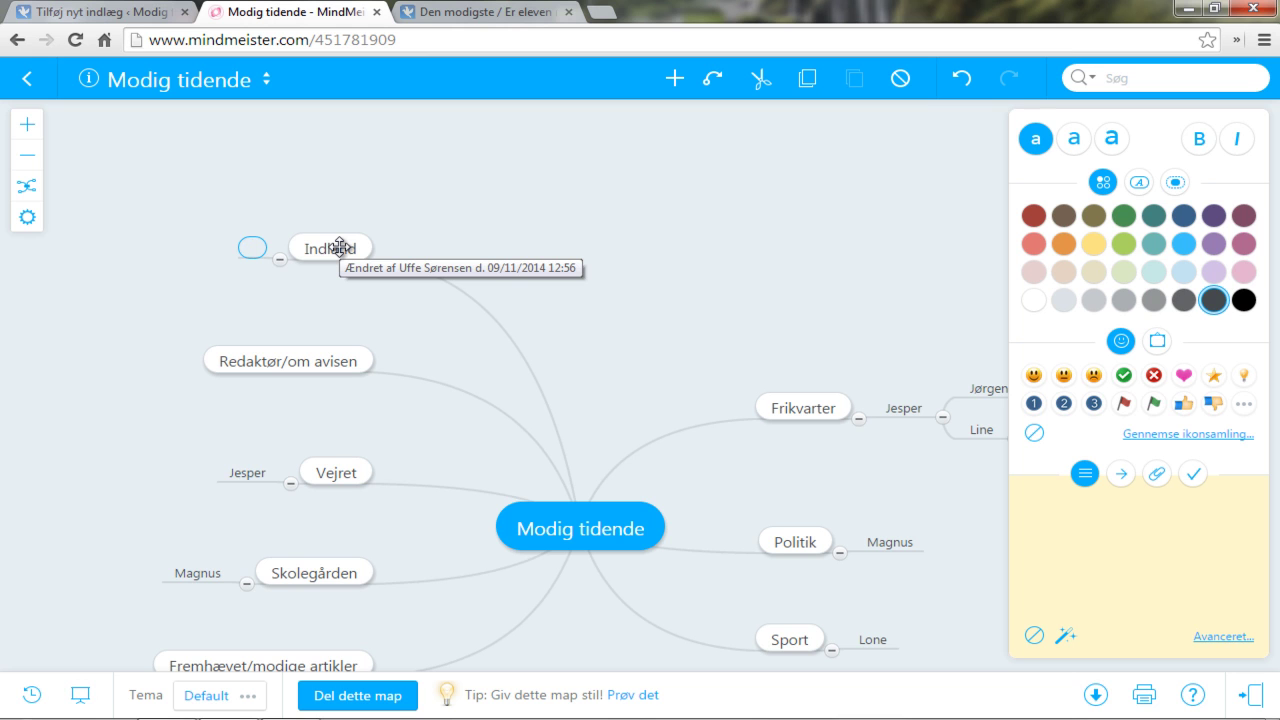
pyautogui.write('lokal')
pyautogui.press('Return')
pyautogui.write('Odense')
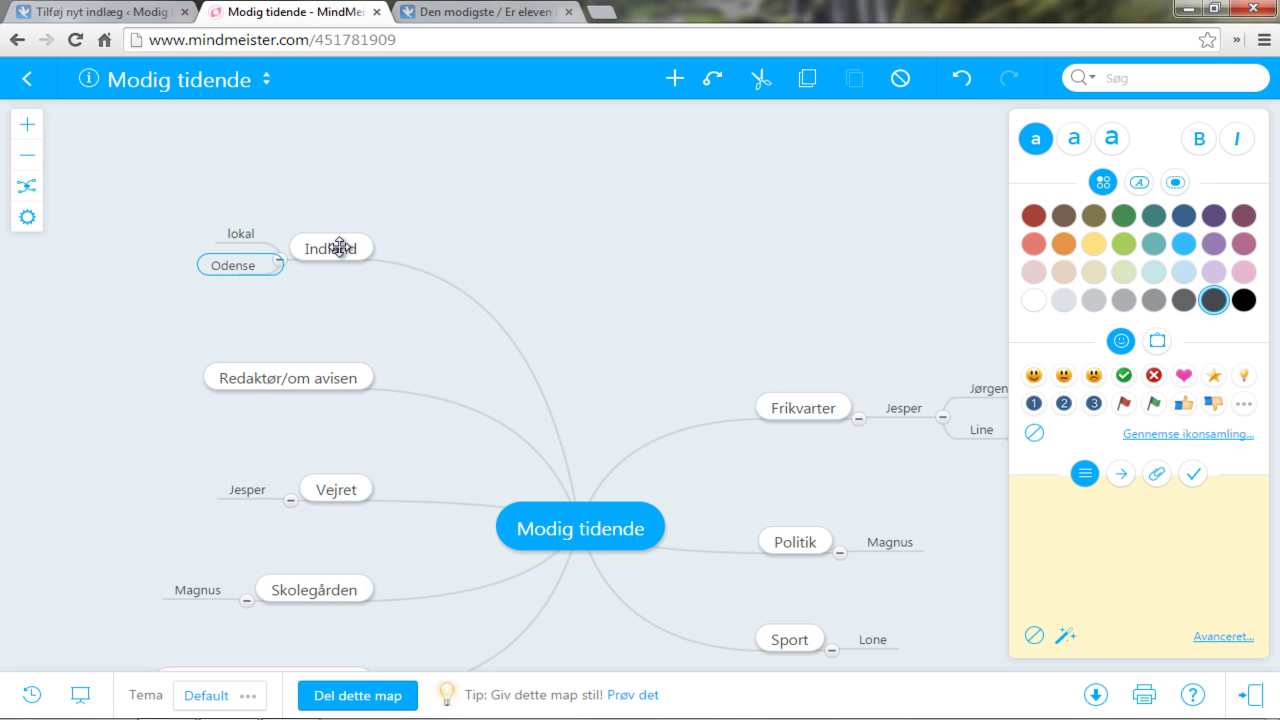
pyautogui.click(340, 247)
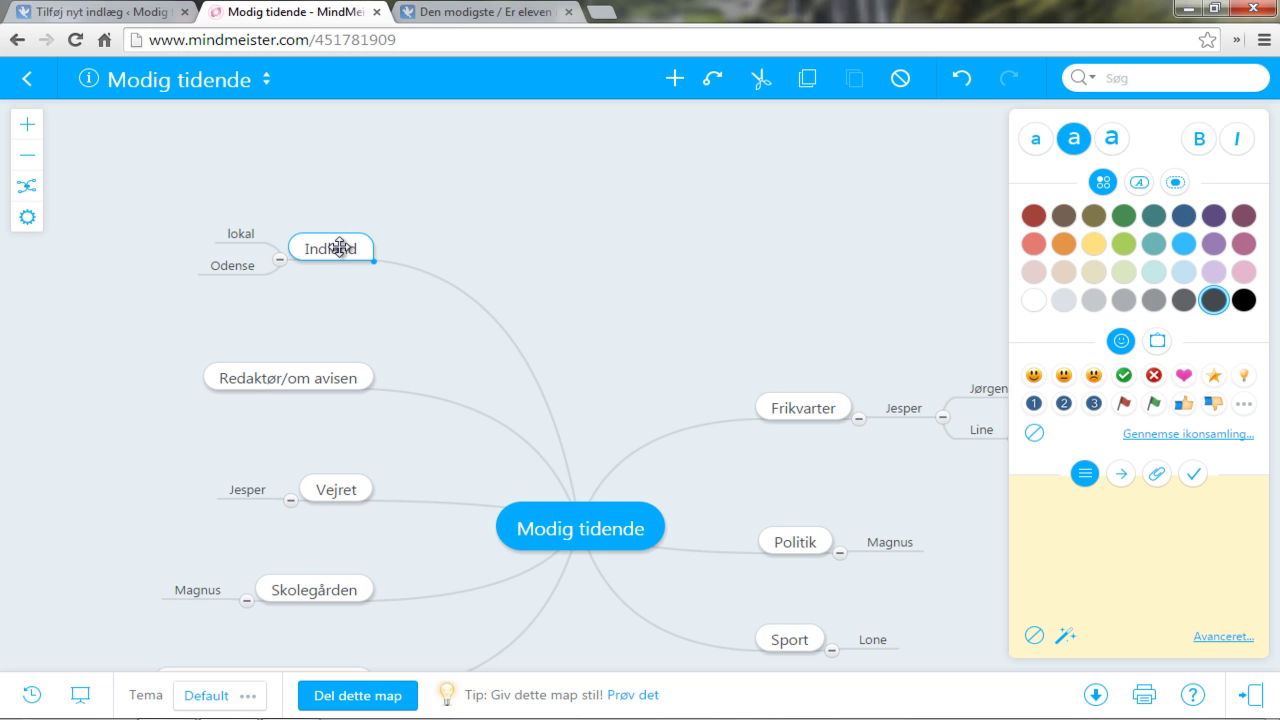
pyautogui.press('Tab')
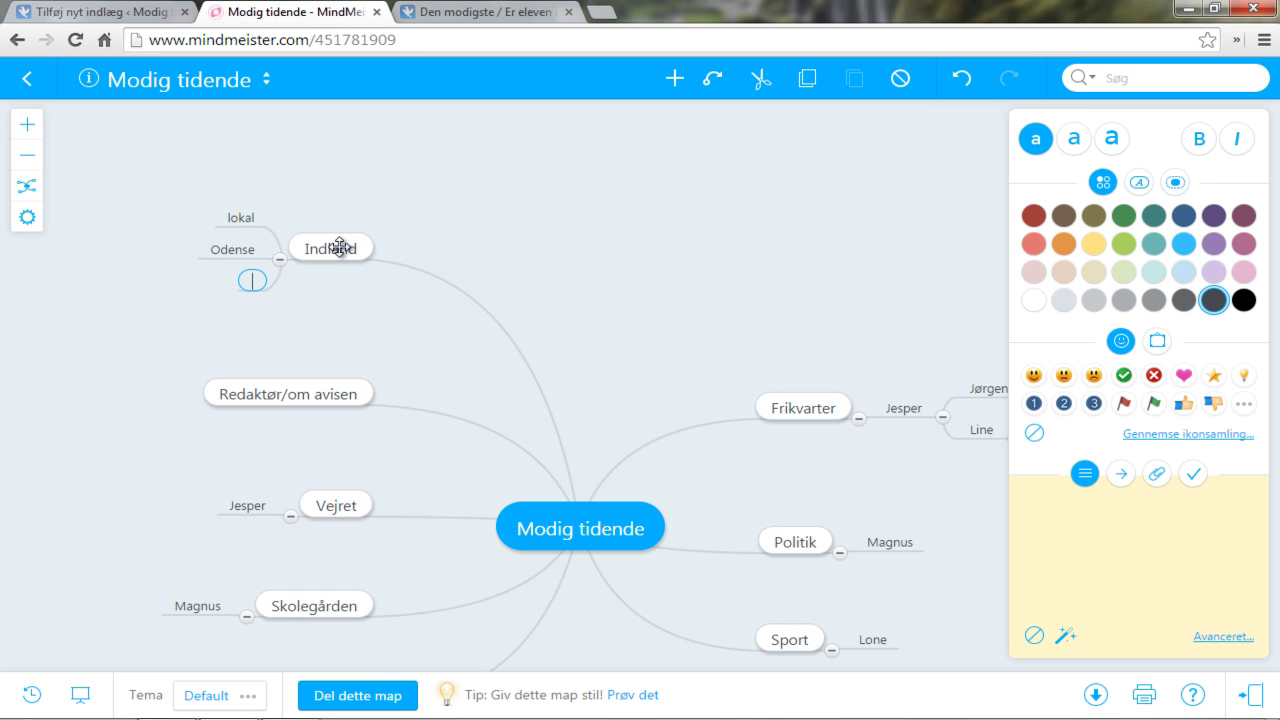
pyautogui.write('kultur')
pyautogui.click(449, 228)
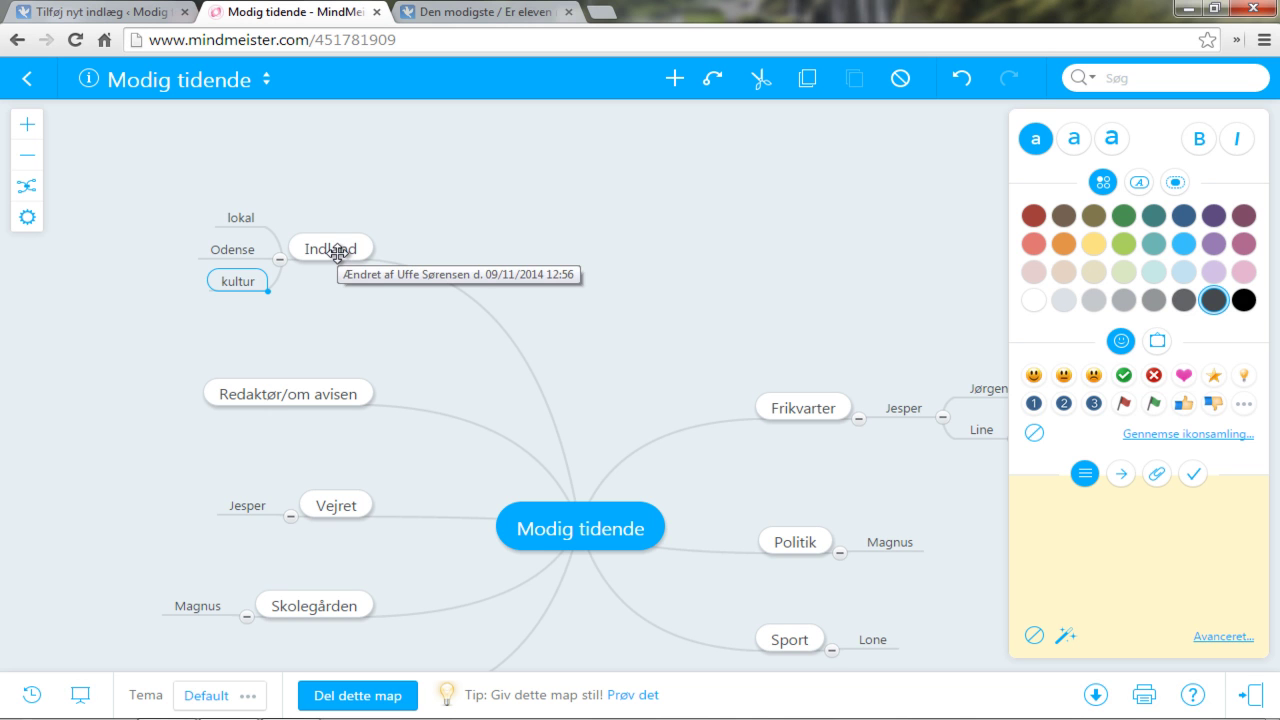
# Add a subtopic named Kultur under the Skolegården topic.
pyautogui.moveTo(645, 316); pyautogui.dragTo(653, 240)
pyautogui.click(323, 520)
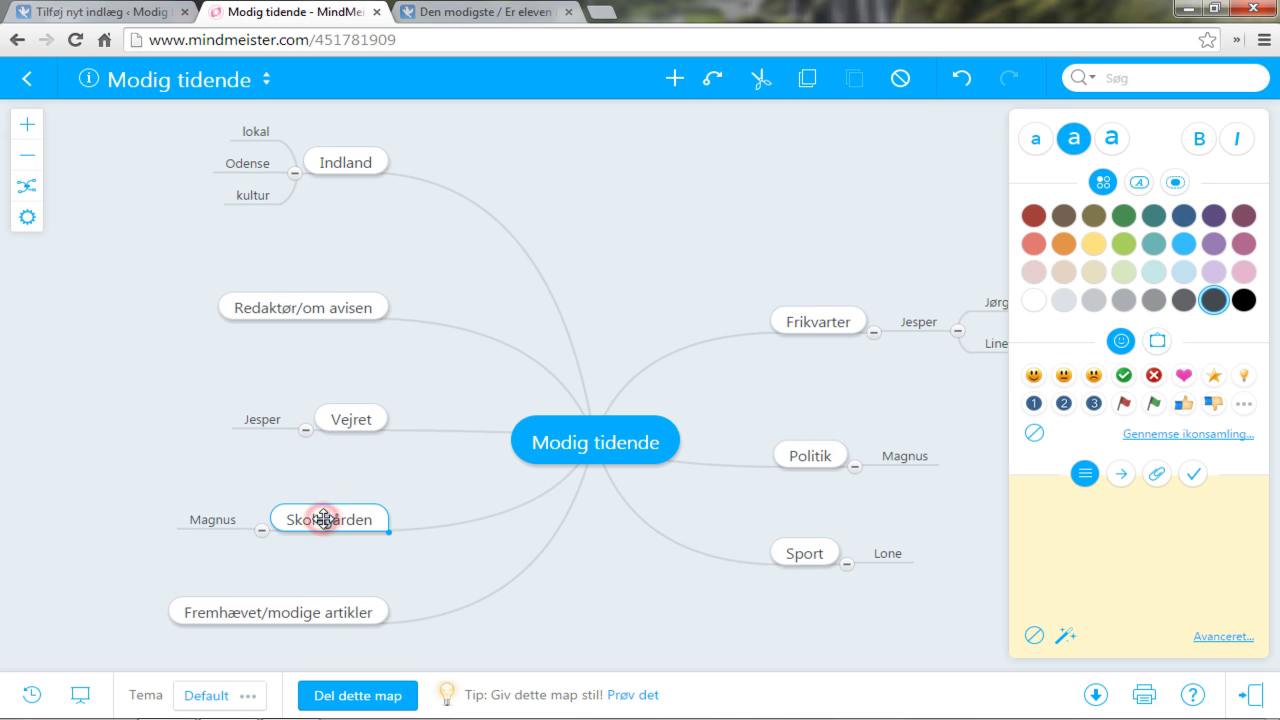
pyautogui.press('Tab')
pyautogui.write('Kultur')
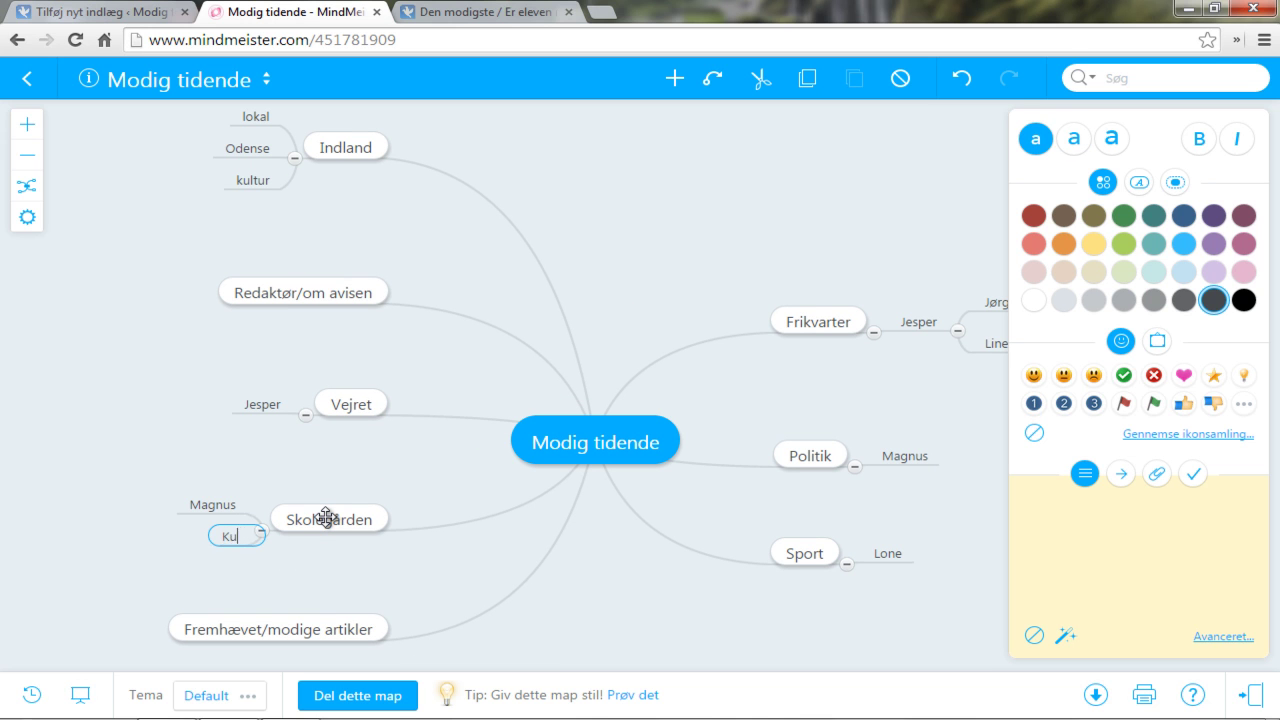
pyautogui.click(640, 263)
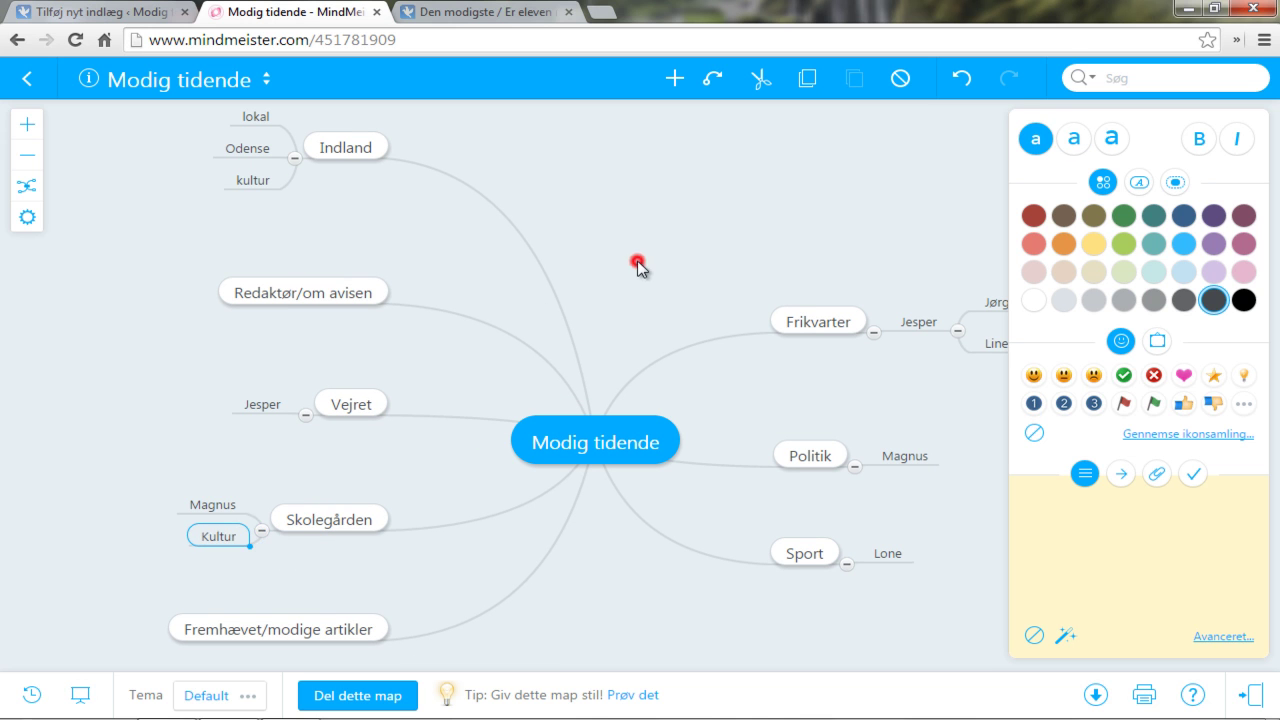
# Add a subtopic named Kultur under the Sport topic.
pyautogui.click(805, 552)
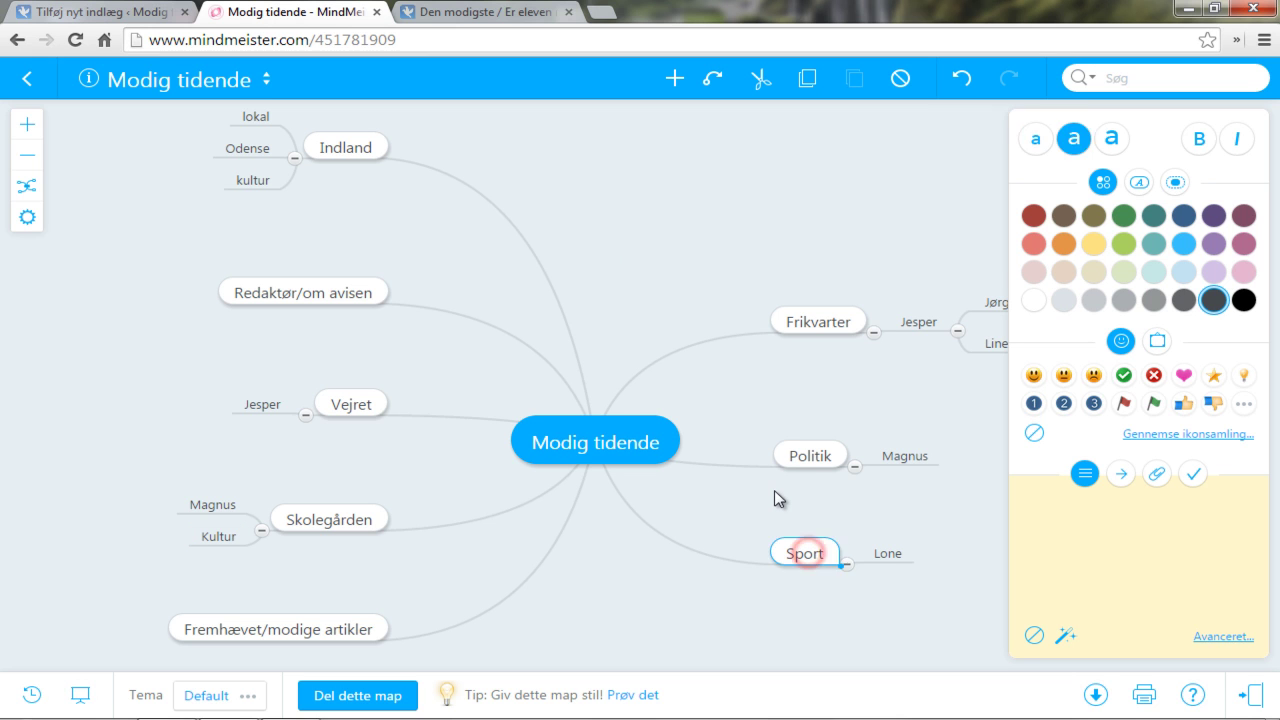
pyautogui.press('Tab')
pyautogui.write('Kultur')
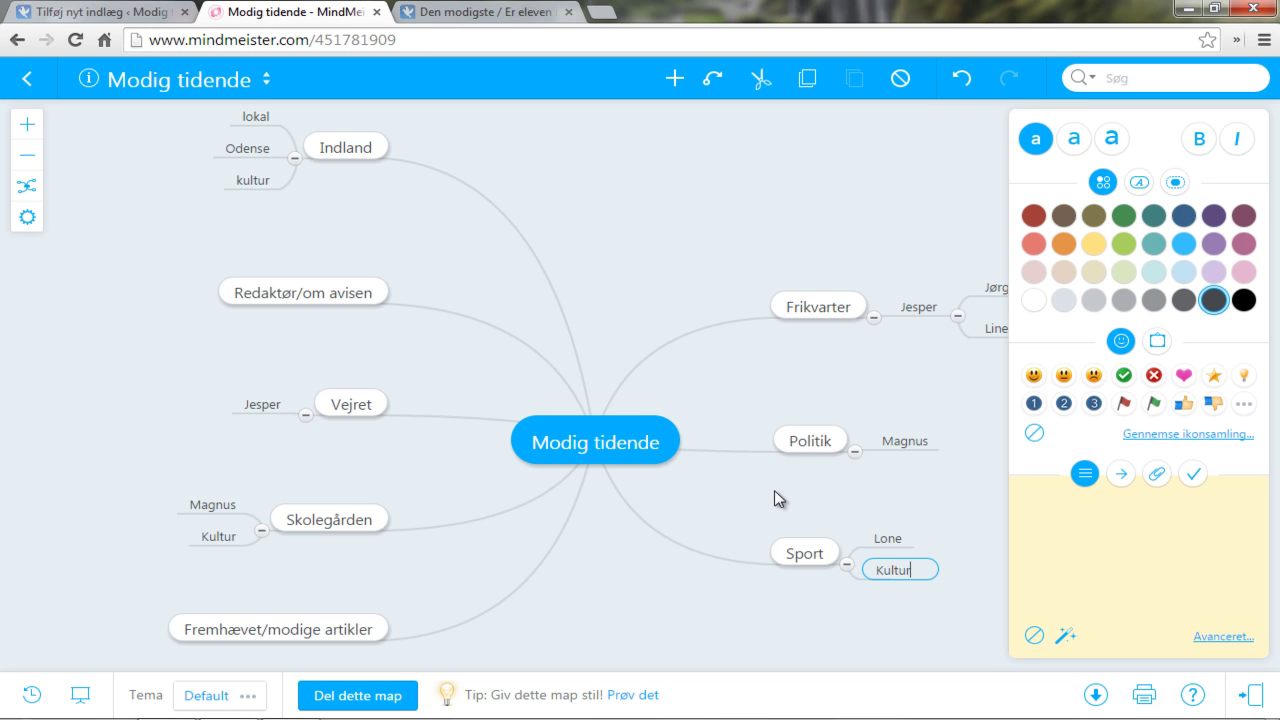
pyautogui.click(631, 284)
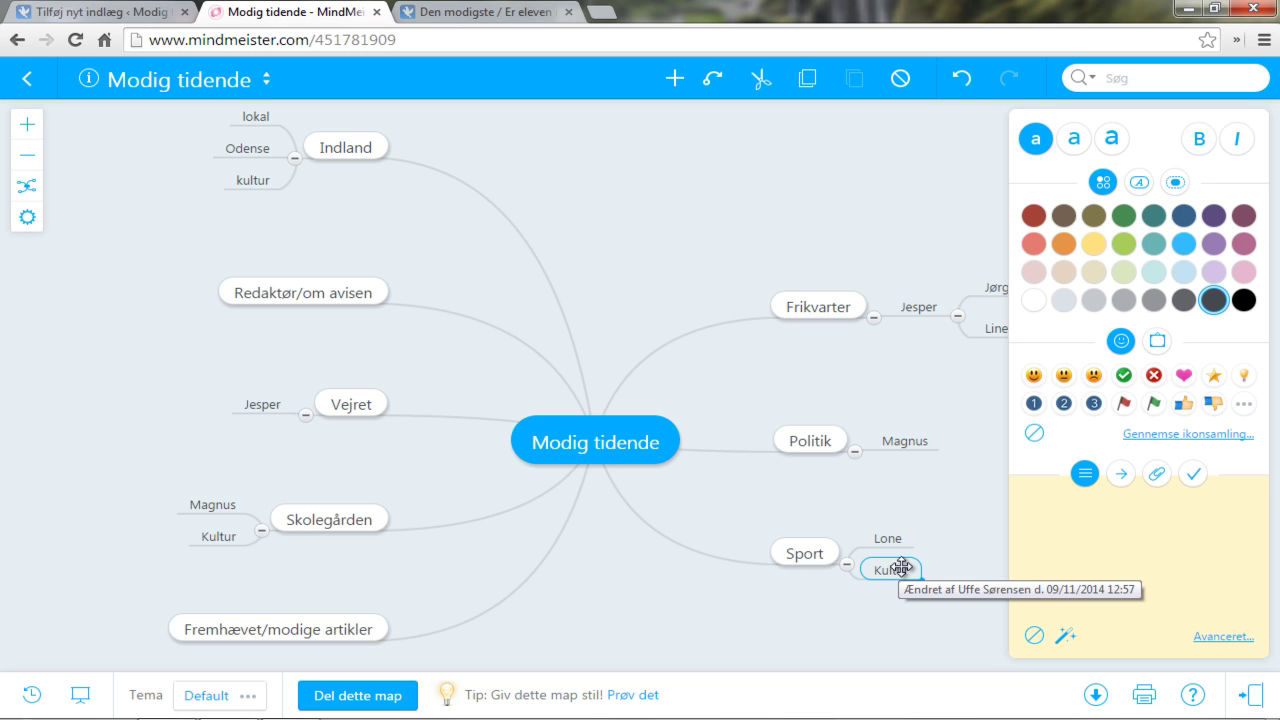
# Switch back to the WordPress post and add the tags Bange and Drengestreger to it.
pyautogui.click(97, 14)
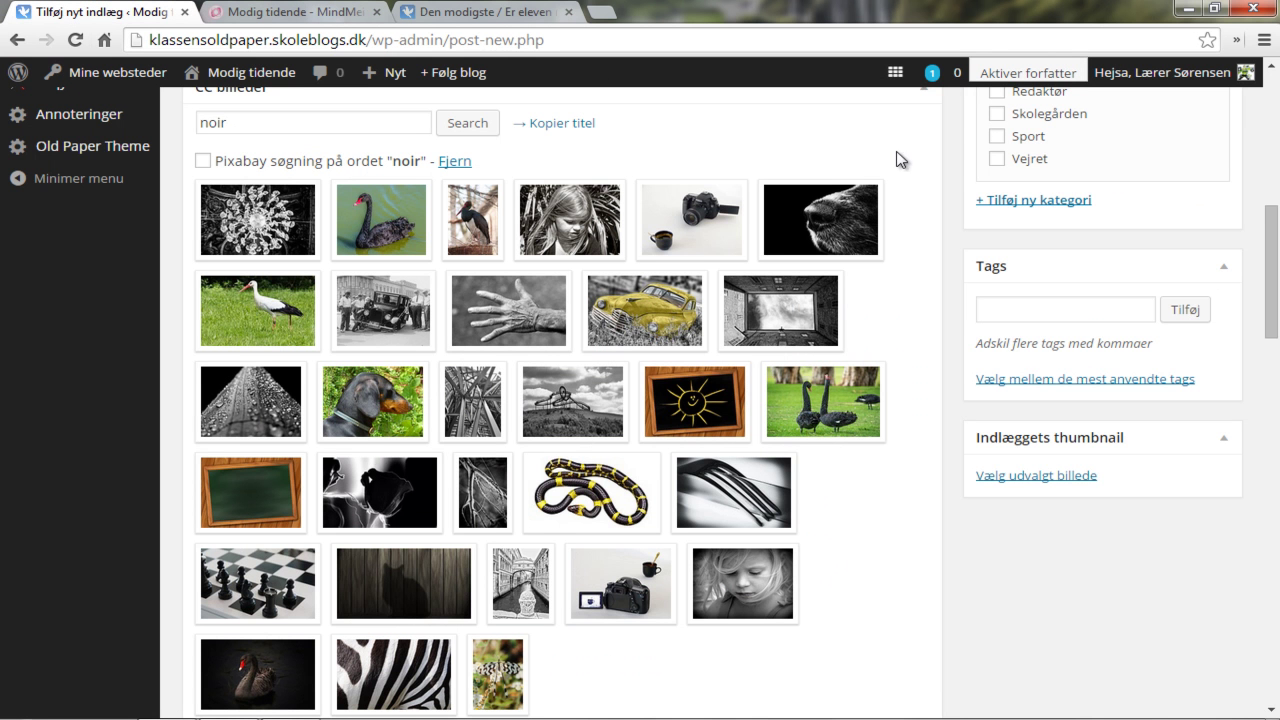
pyautogui.click(999, 300)
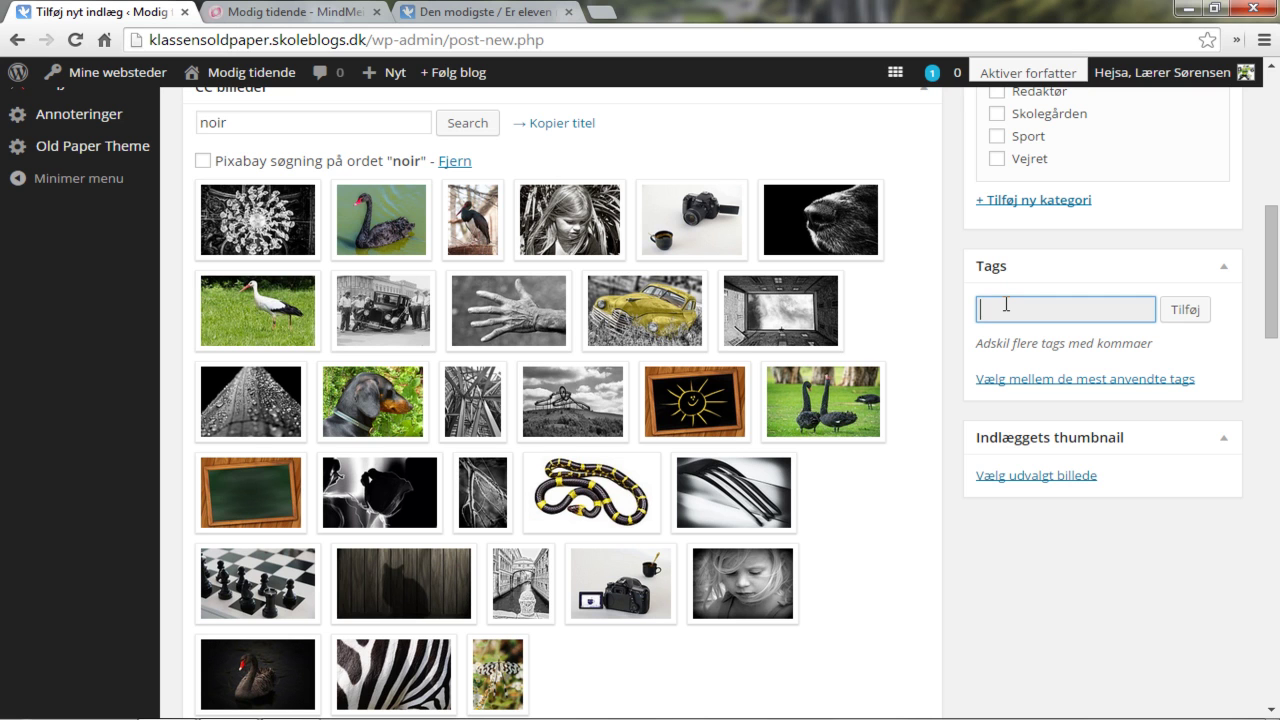
pyautogui.write('Bar')
pyautogui.click(1186, 310)
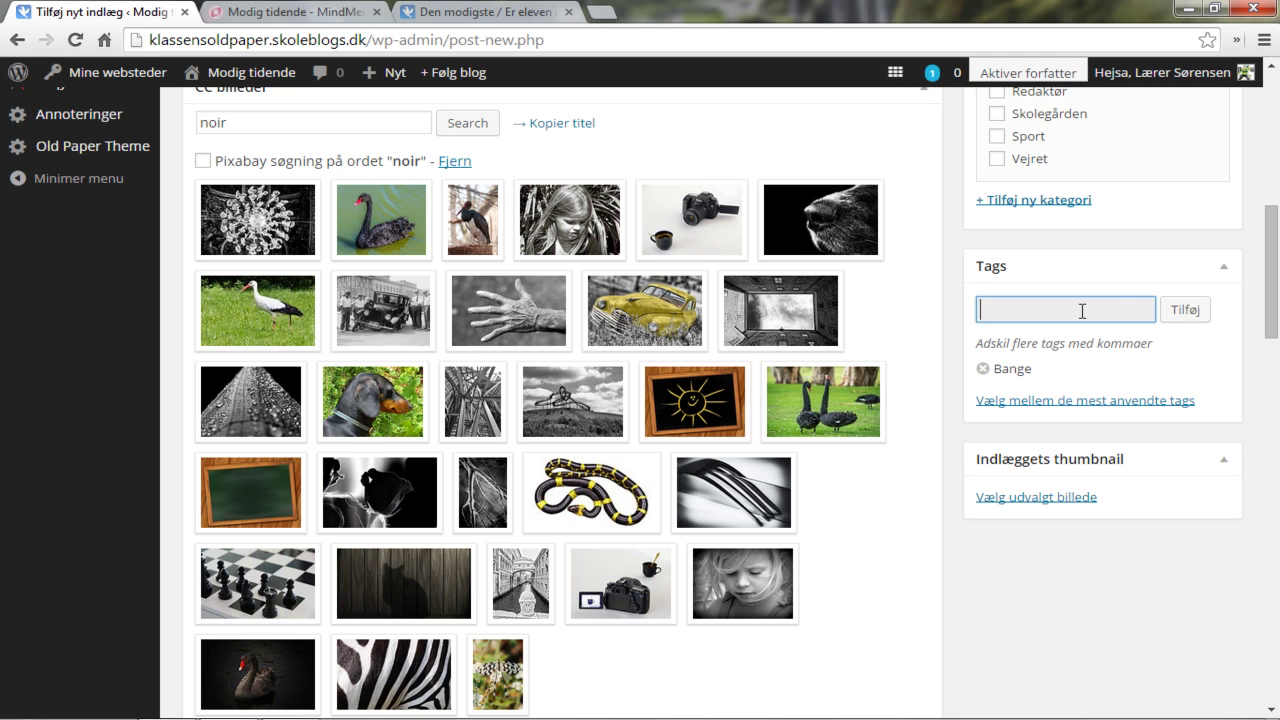
pyautogui.write('Drengestreger')
pyautogui.click(1182, 309)
# Save the post Modigt buksevand as a draft.
pyautogui.scroll(3, 1125, 256)
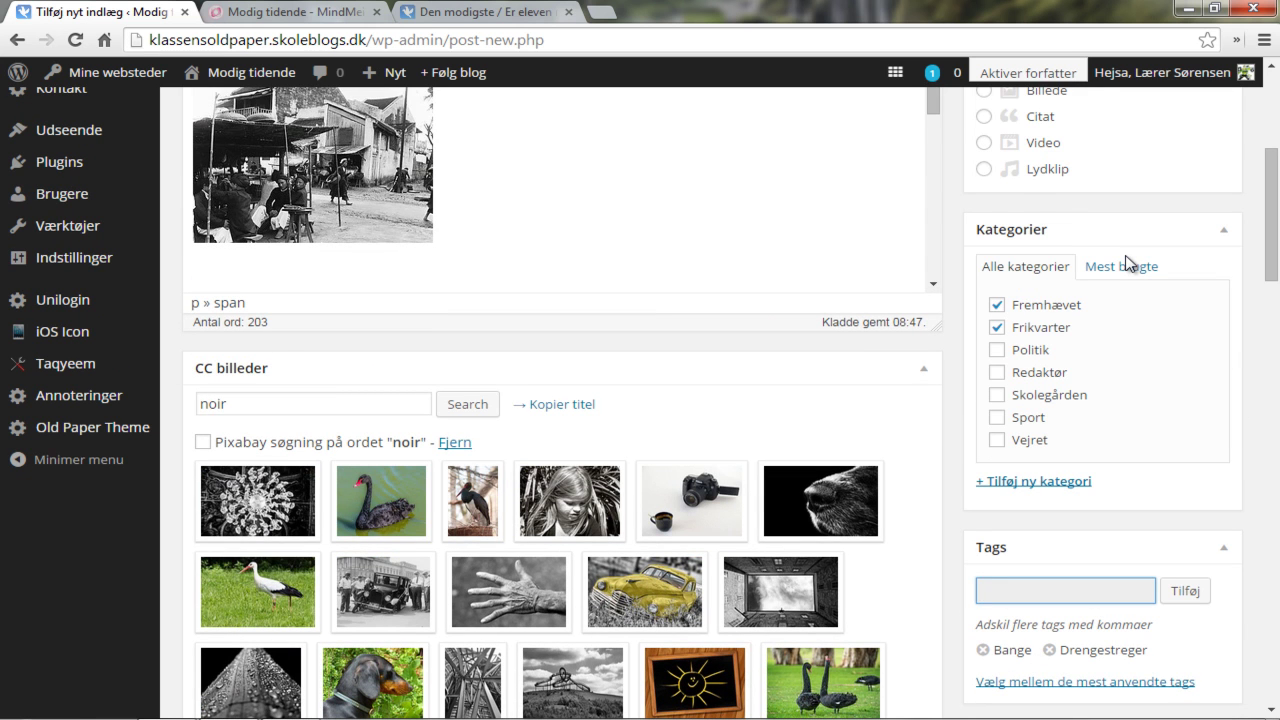
pyautogui.scroll(4, 1125, 262)
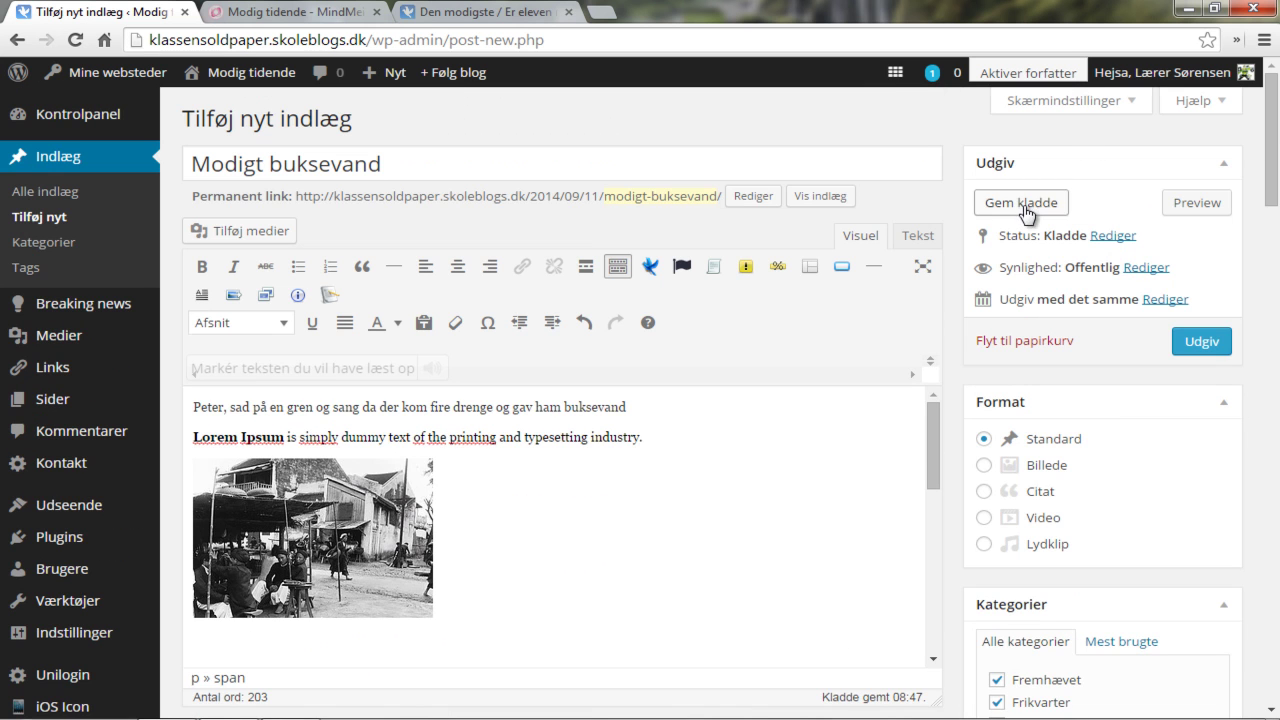
pyautogui.click(1022, 204)
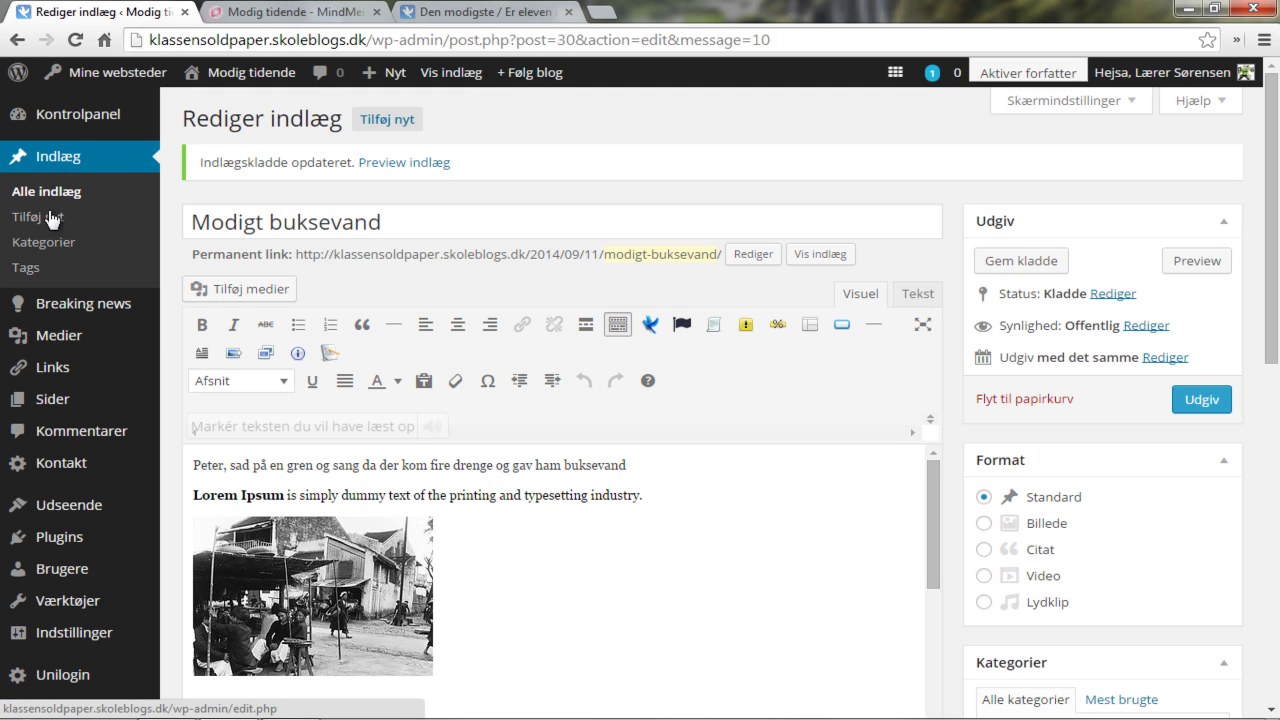
# Open the site's tag management page and add a new tag named Pigefnis.
pyautogui.click(24, 270)
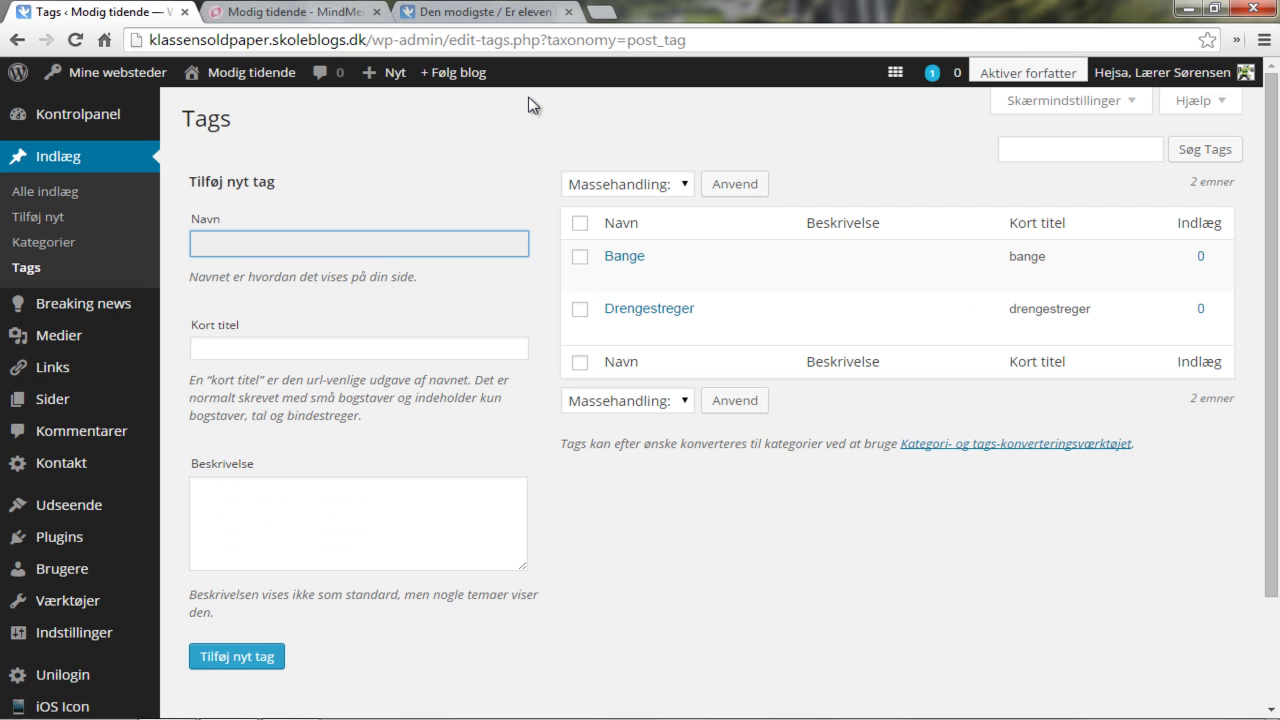
pyautogui.moveTo(645, 262)
pyautogui.write('Pigefnis')
pyautogui.scroll(-1, 464, 182)
pyautogui.click(250, 560)
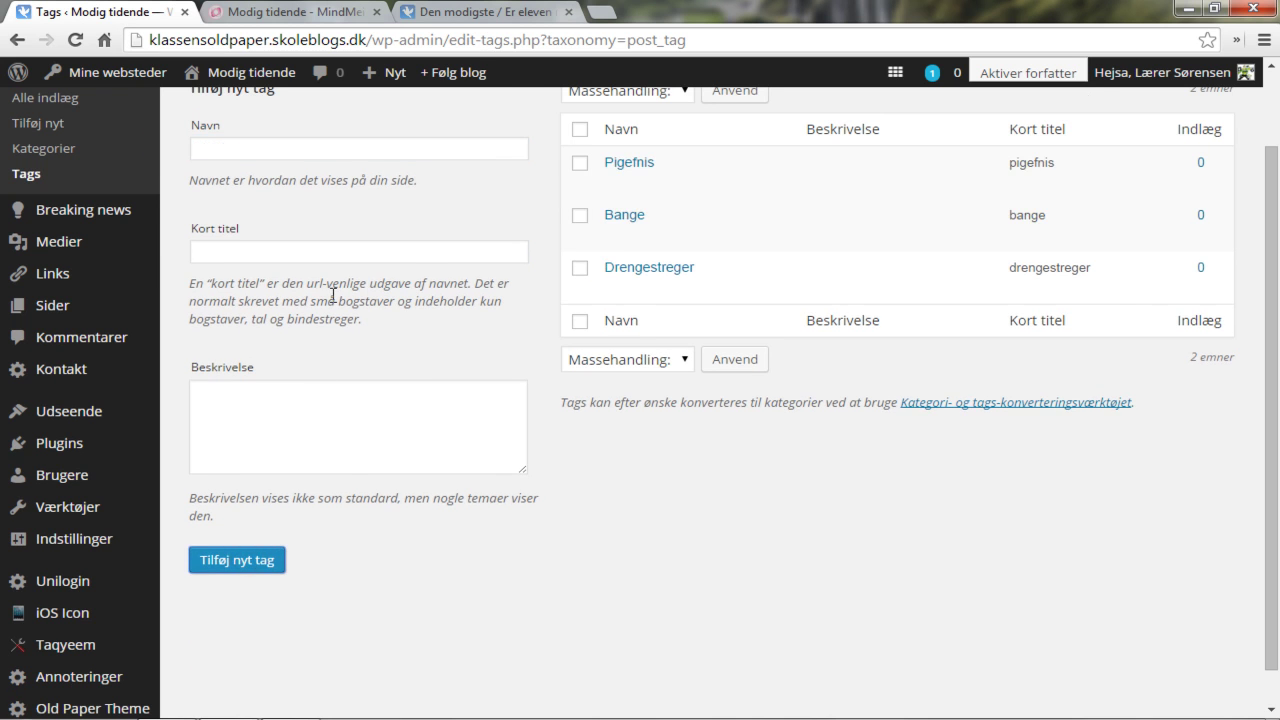
# Add another new site tag named Buster.
pyautogui.scroll(1, 333, 296)
pyautogui.click(341, 244)
pyautogui.write('Buster')
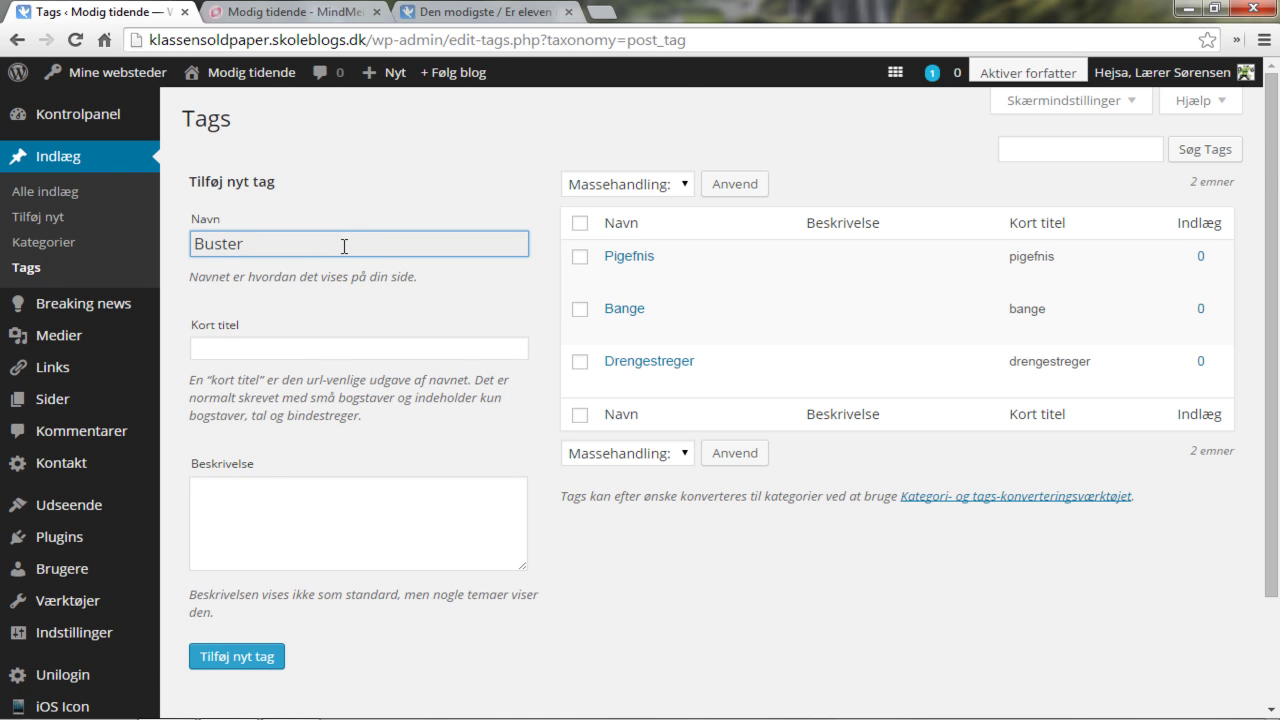
pyautogui.scroll(-1, 330, 250)
pyautogui.click(222, 521)
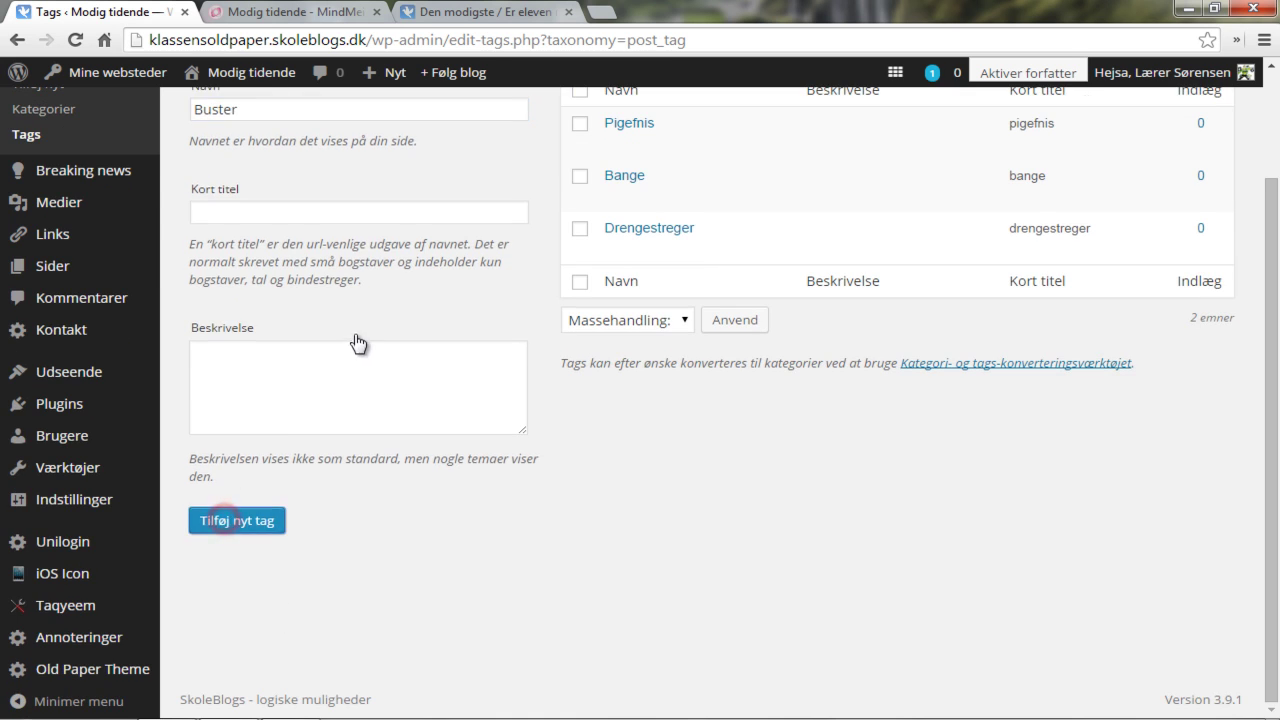
# Open the draft post Modigt buksevand for editing from the list of all posts.
pyautogui.scroll(1, 357, 345)
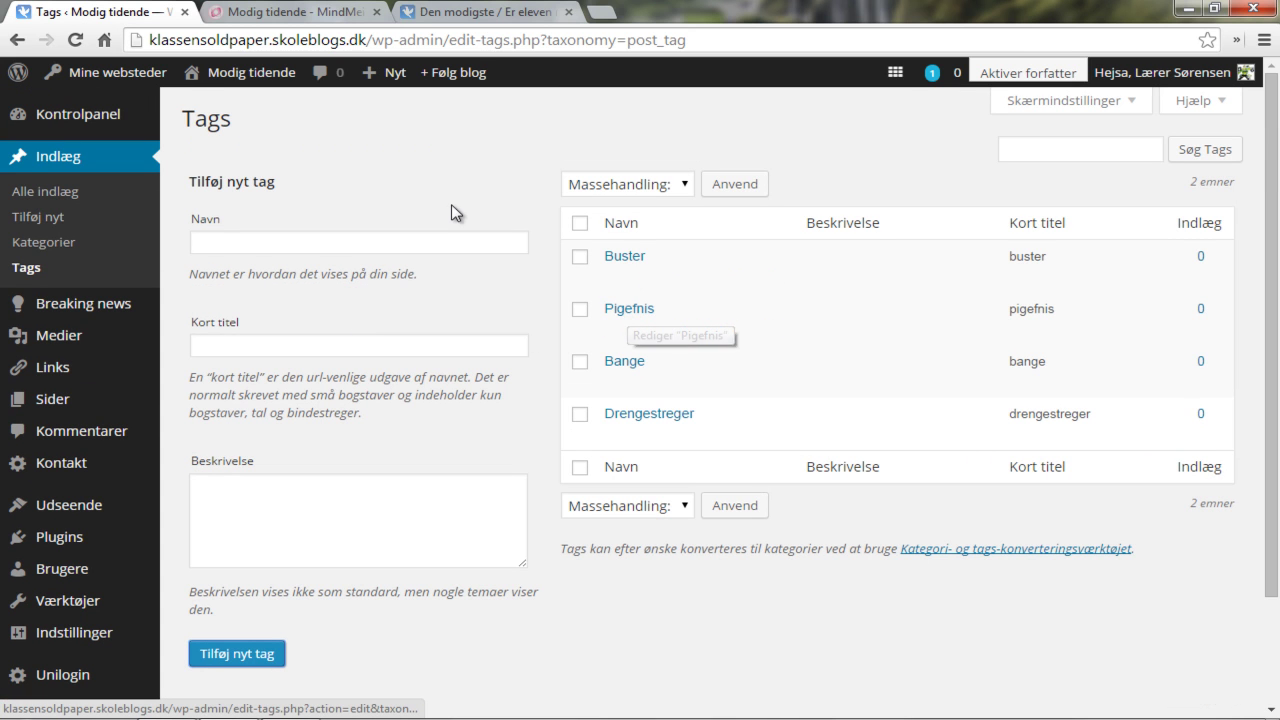
pyautogui.click(54, 192)
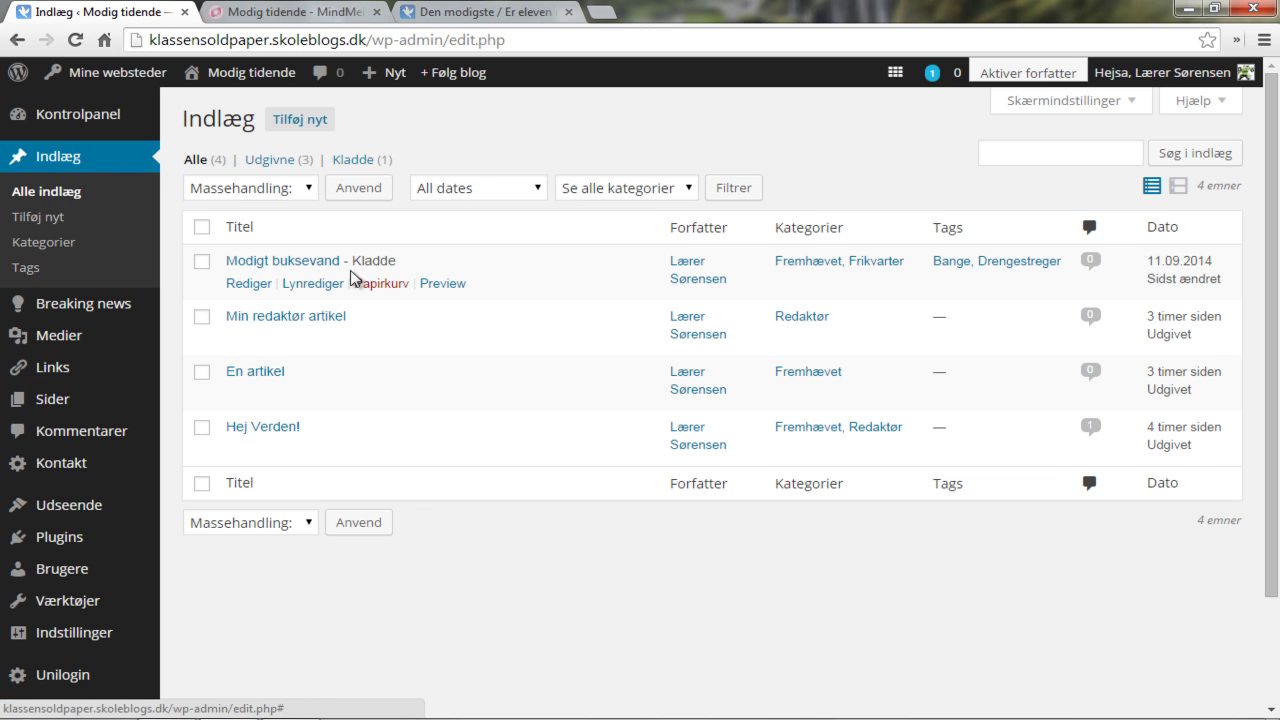
pyautogui.click(246, 284)
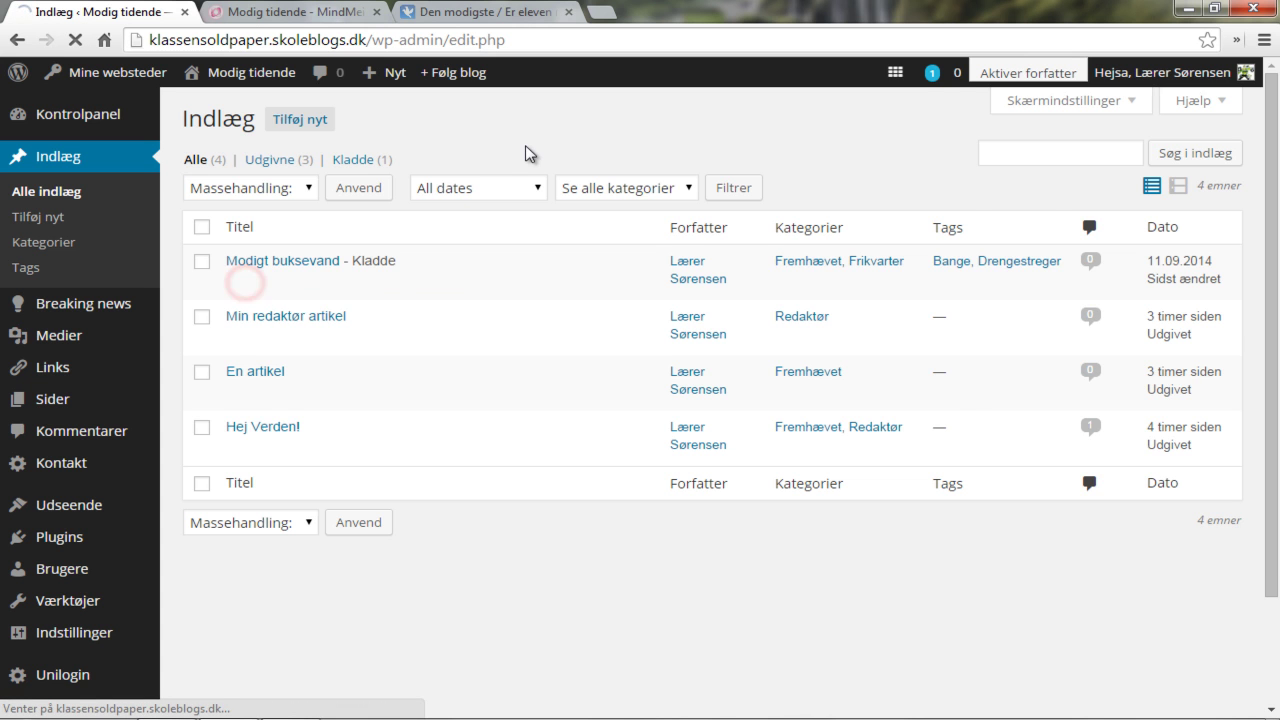
# Add the existing site tag Pigefnis to the post, picking it from the tag suggestions.
pyautogui.scroll(-6, 958, 240)
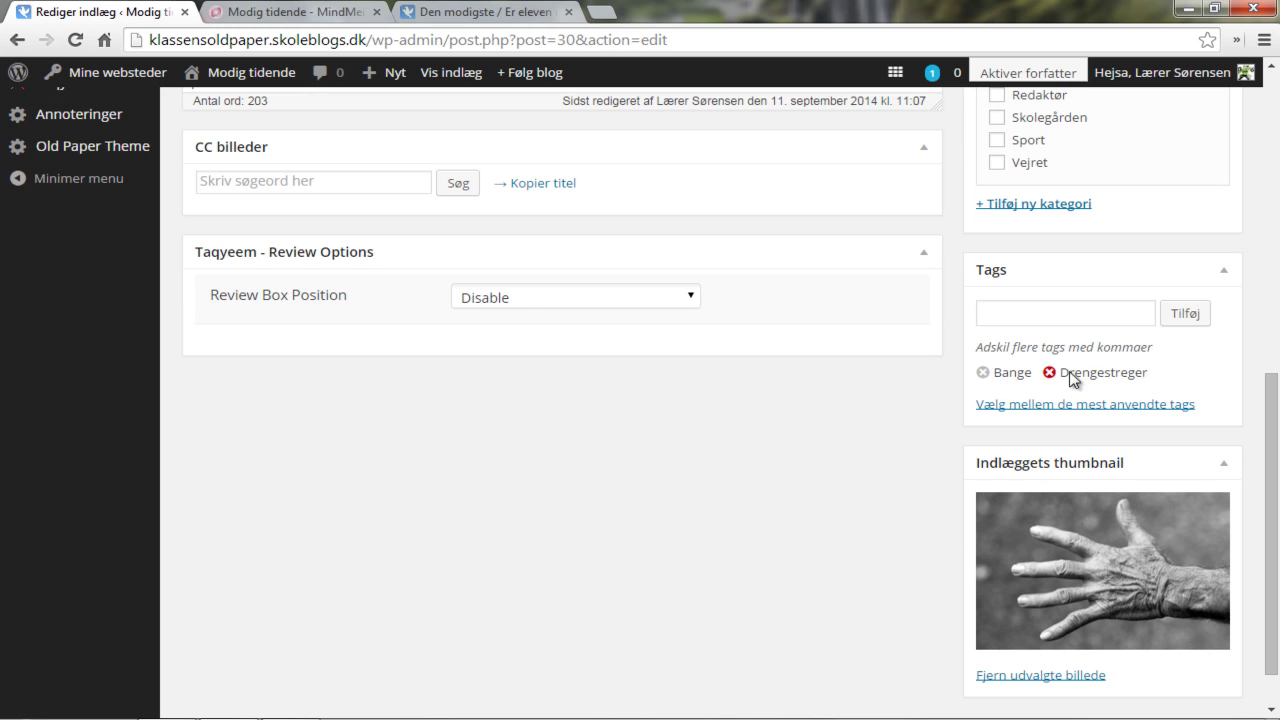
pyautogui.click(1063, 320)
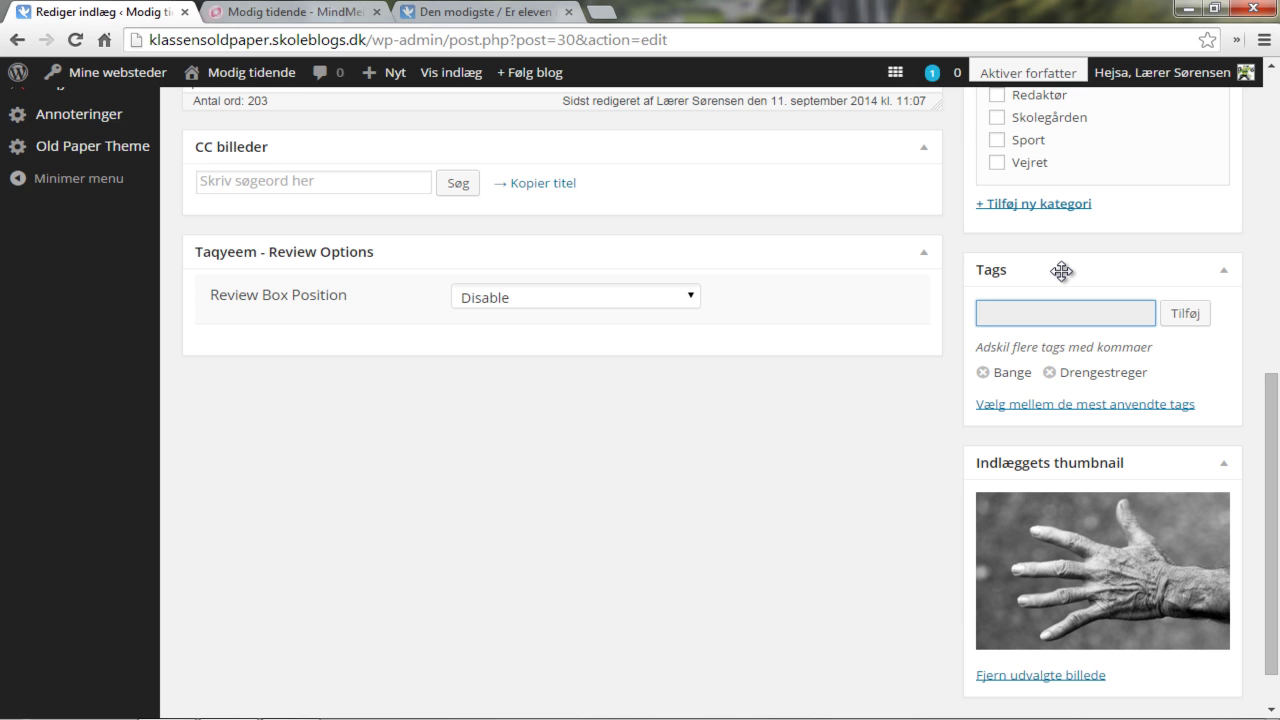
pyautogui.write('Pi')
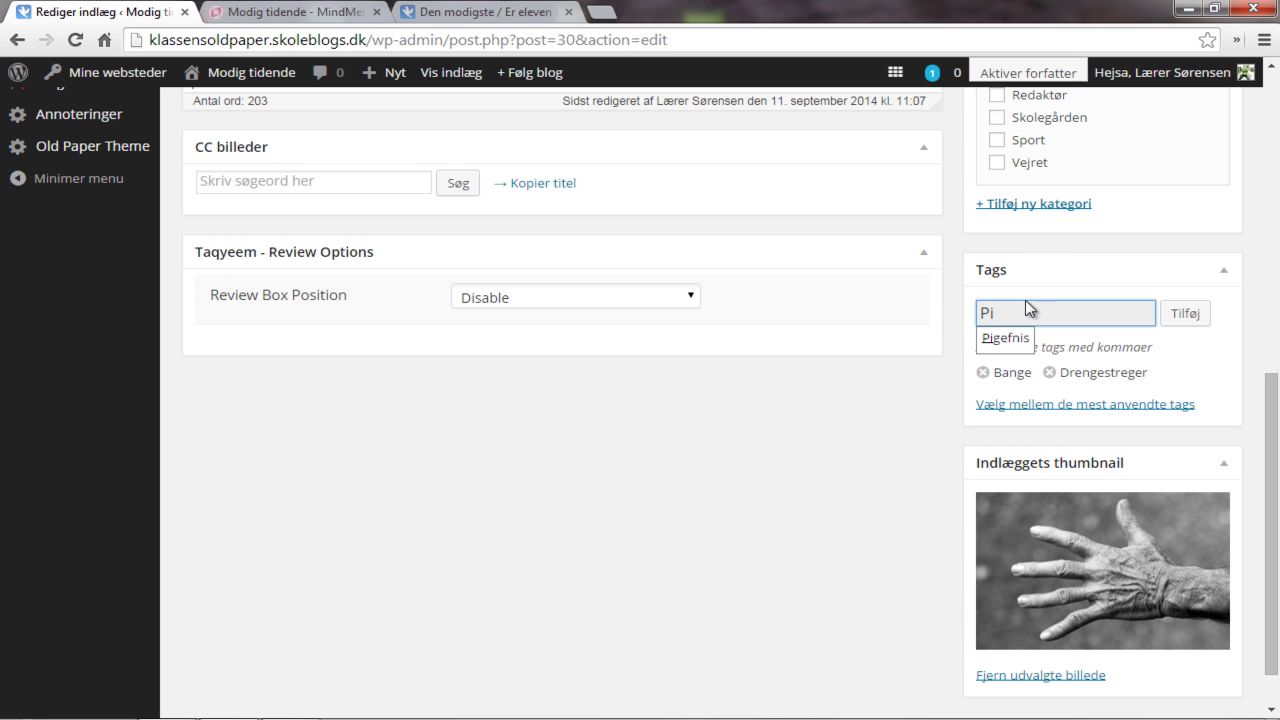
pyautogui.click(1007, 341)
pyautogui.click(1184, 313)
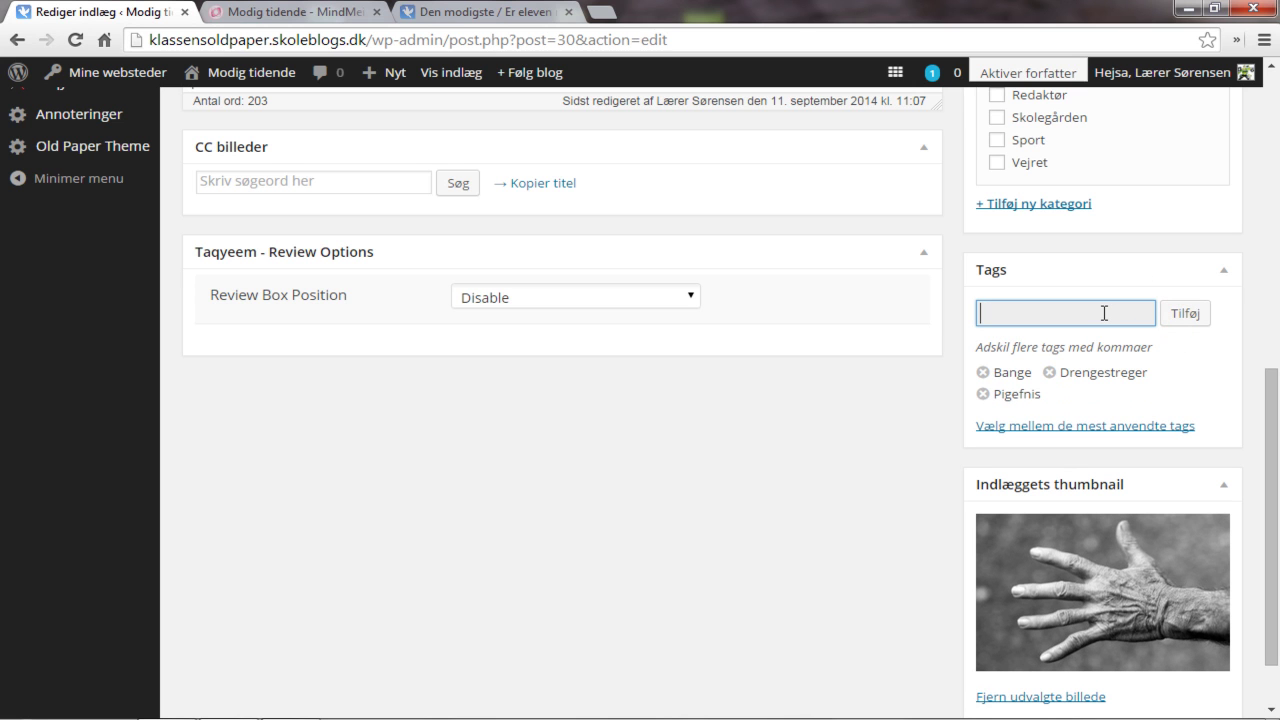
# Add the suggested tag Buster to the post as well.
pyautogui.write('bus')
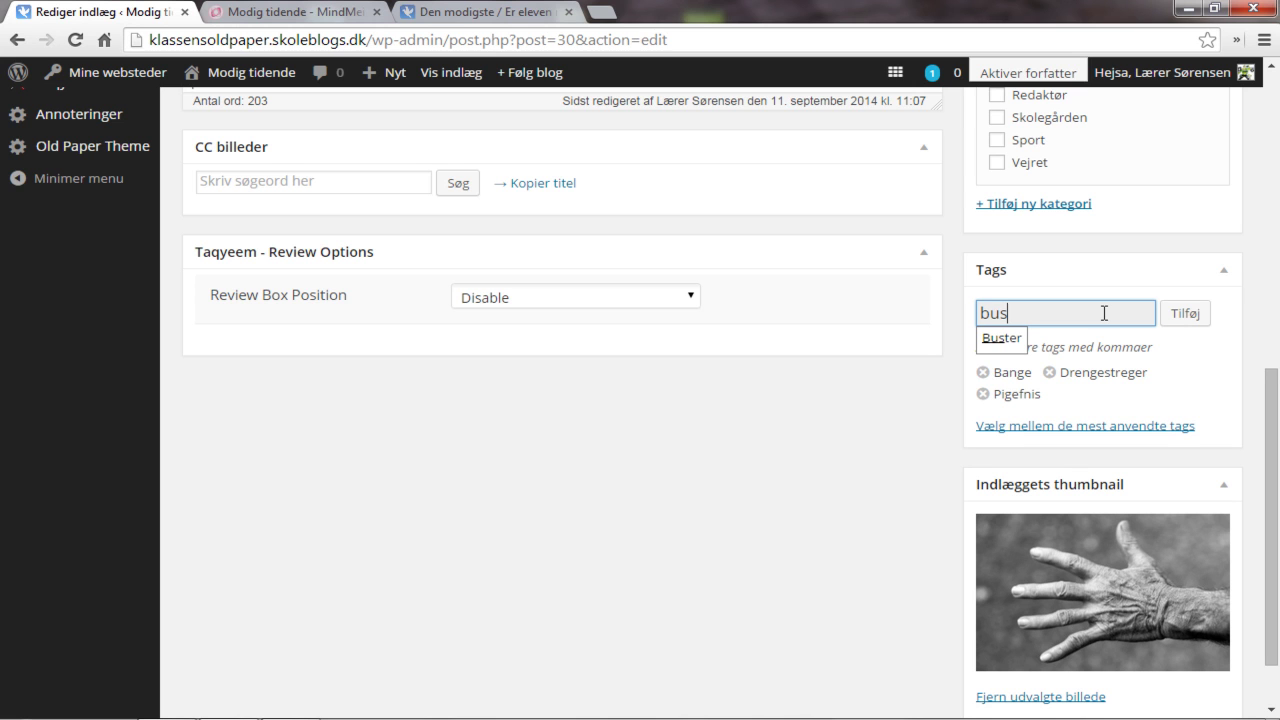
pyautogui.click(1001, 340)
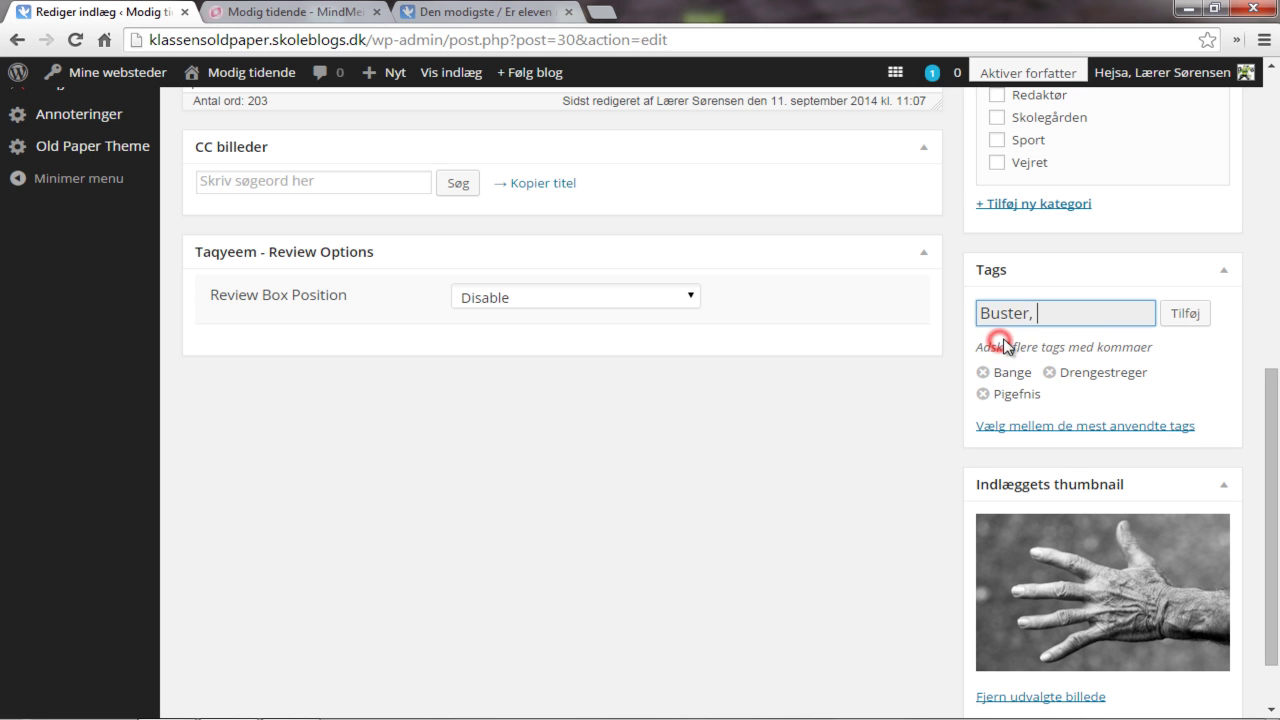
pyautogui.click(1176, 314)
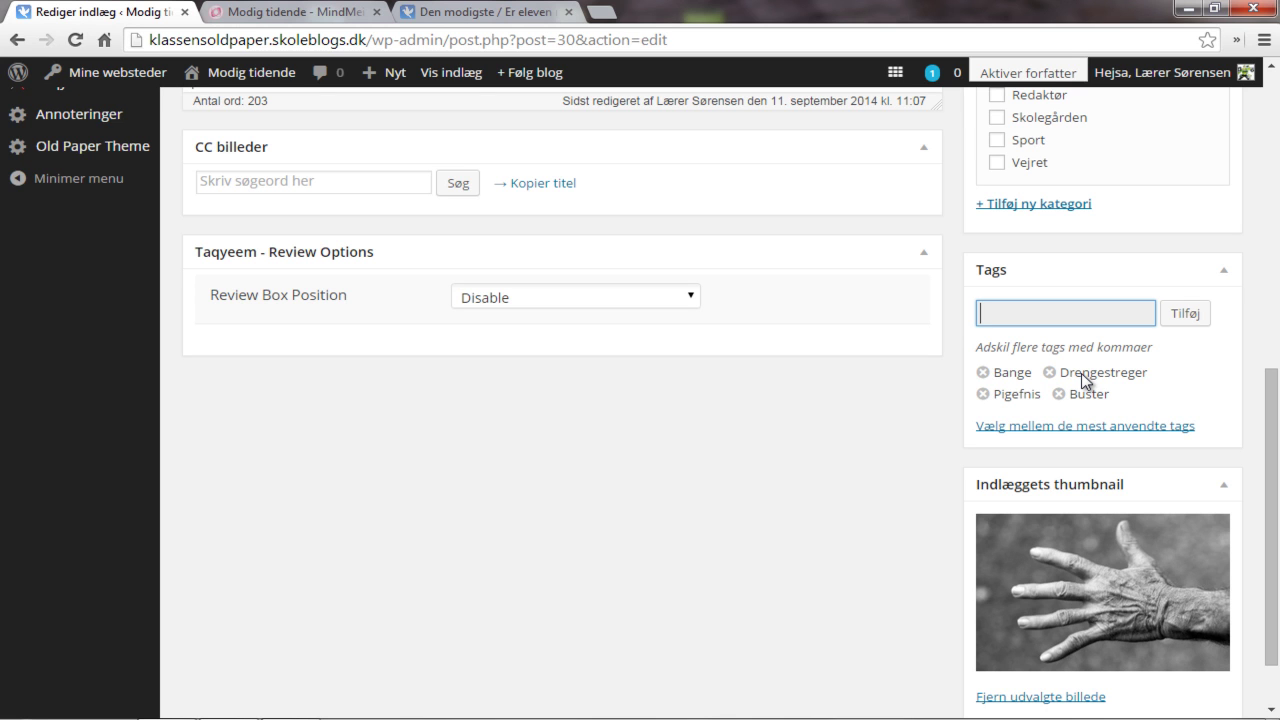
pyautogui.scroll(6, 1086, 381)
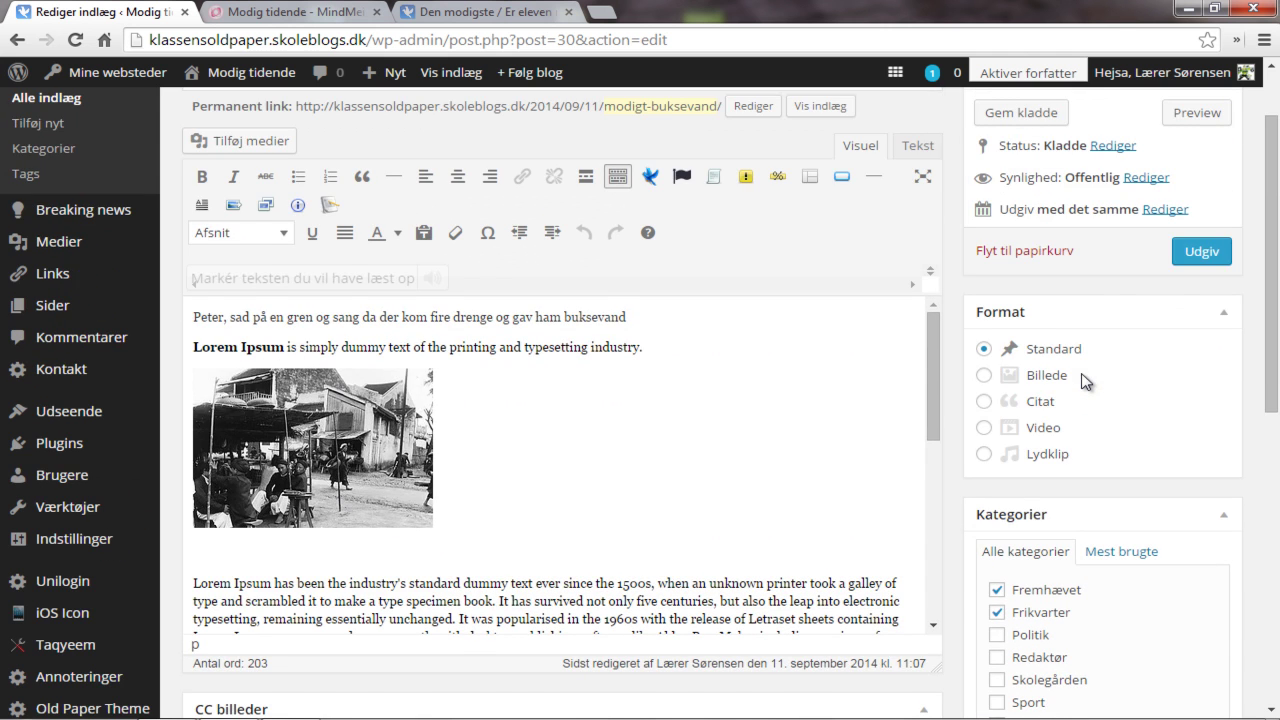